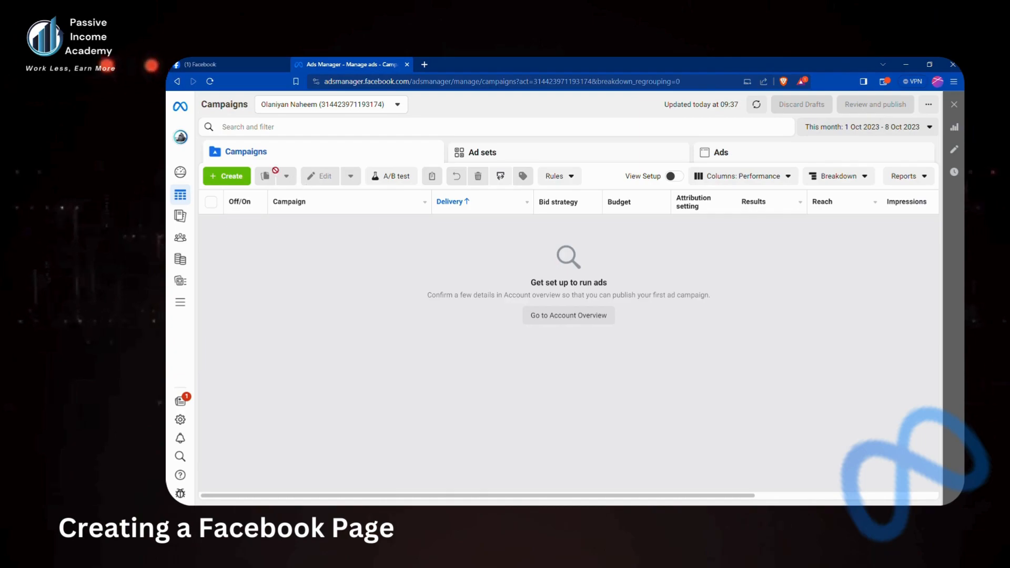
Start a new campaign from the Create button in Ads Manager and open a blank browser tab
{"action": "left_click", "coordinate": [243, 180]}
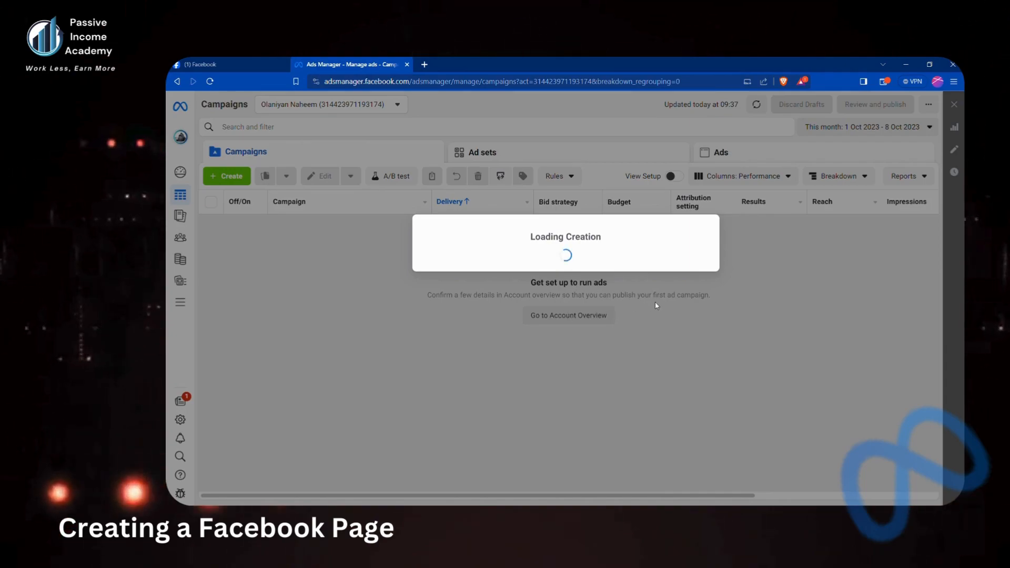
{"action": "left_click", "coordinate": [425, 64]}
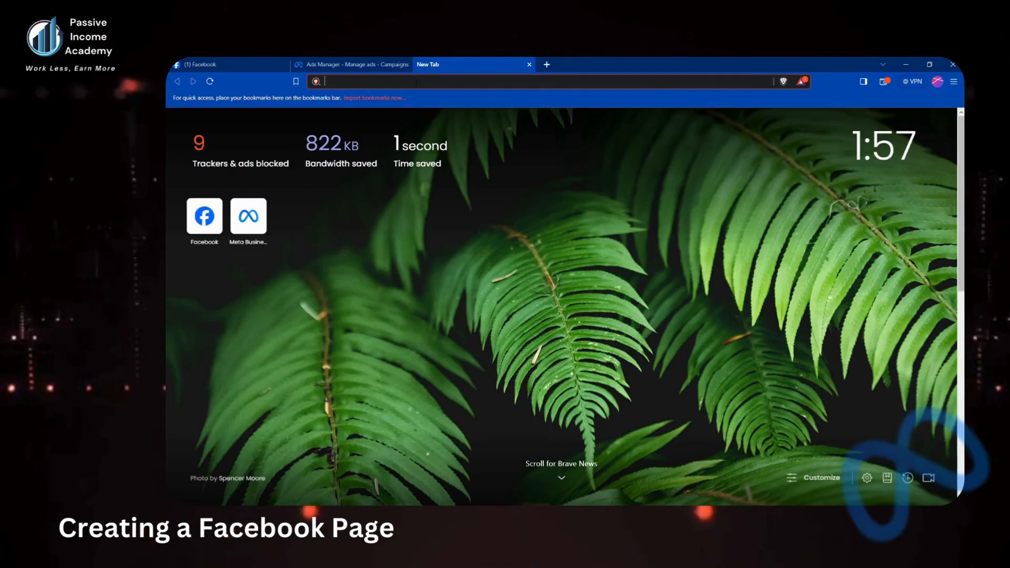
Search Brave for 'facebook .com' in the new tab, then go back to the Facebook home feed tab
{"action": "type", "text": "face"}
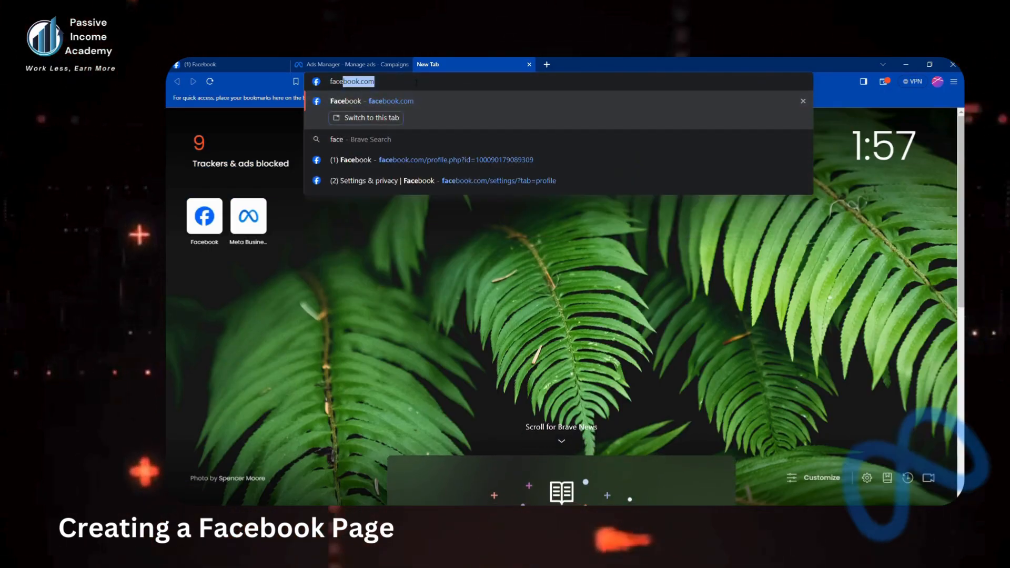
{"action": "type", "text": "book"}
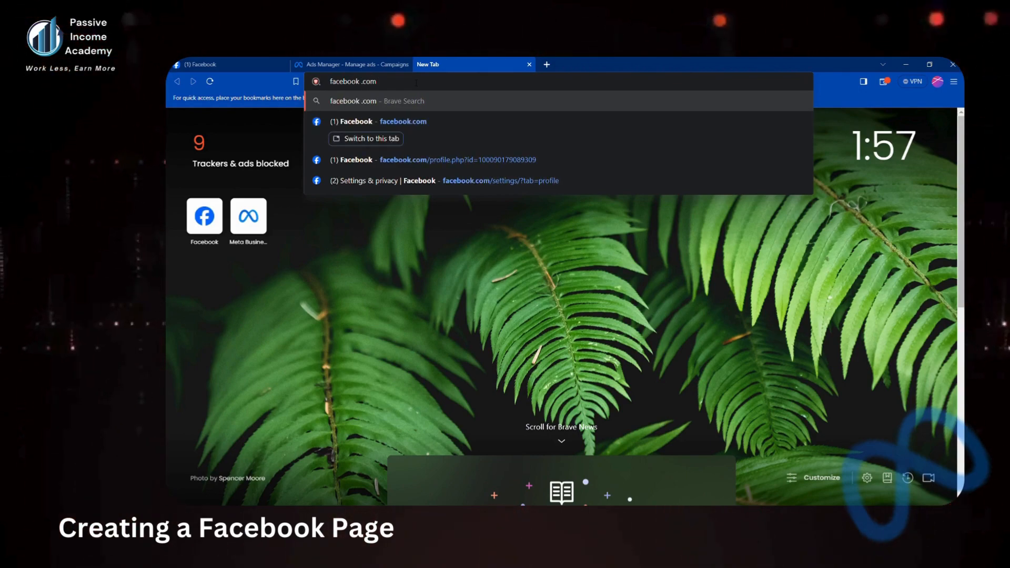
{"action": "type", "text": " .com"}
{"action": "key", "text": "Return"}
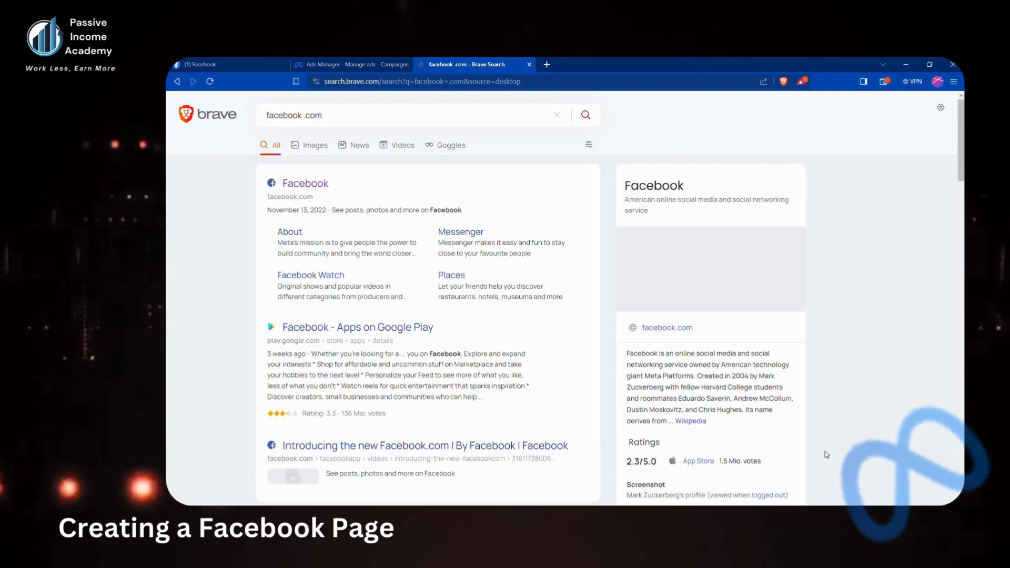
{"action": "left_click", "coordinate": [239, 62]}
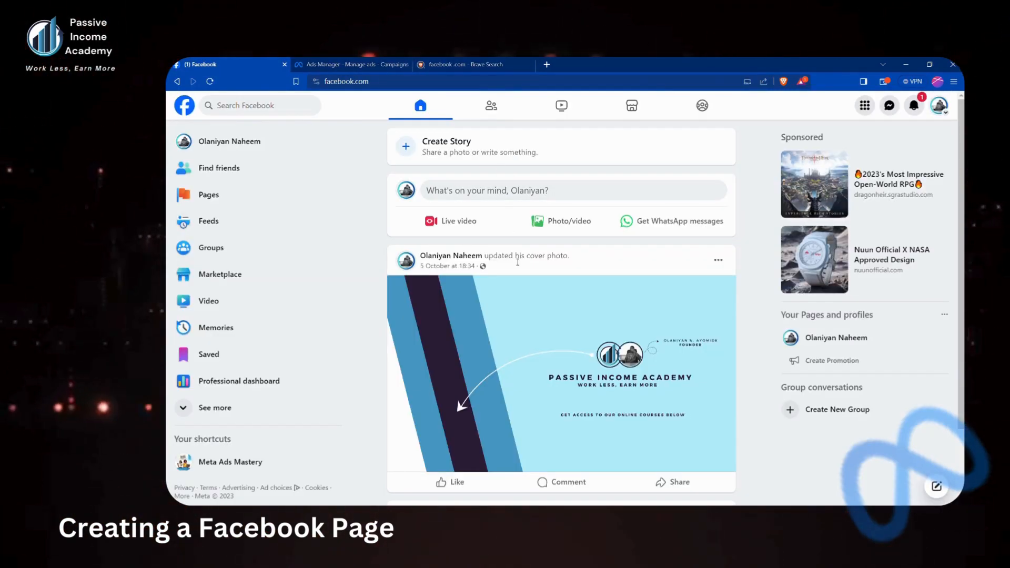
Close the Brave Search results tab and the Create new campaign dialog, returning to the Facebook feed
{"action": "left_click", "coordinate": [454, 62]}
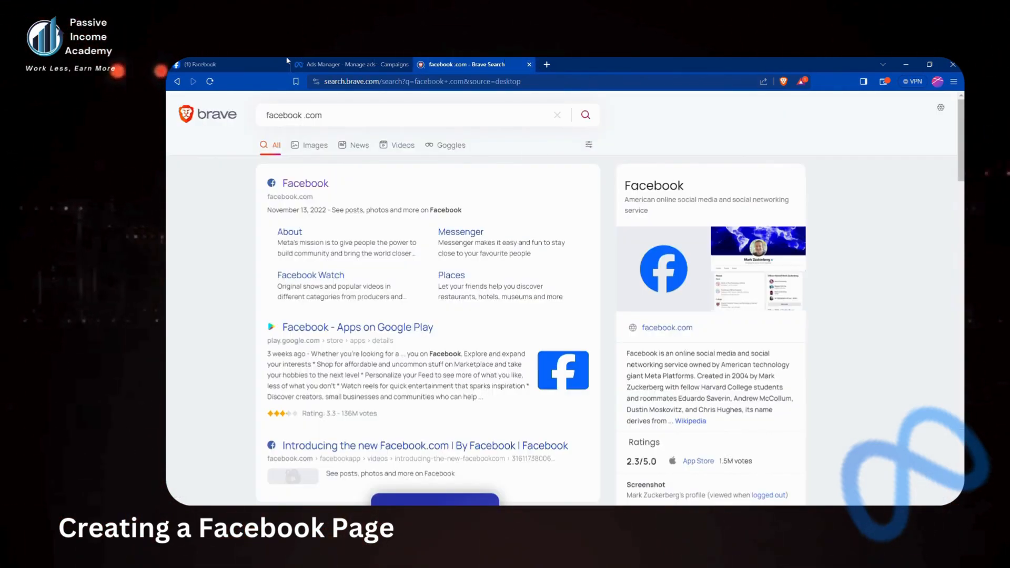
{"action": "left_click", "coordinate": [530, 65]}
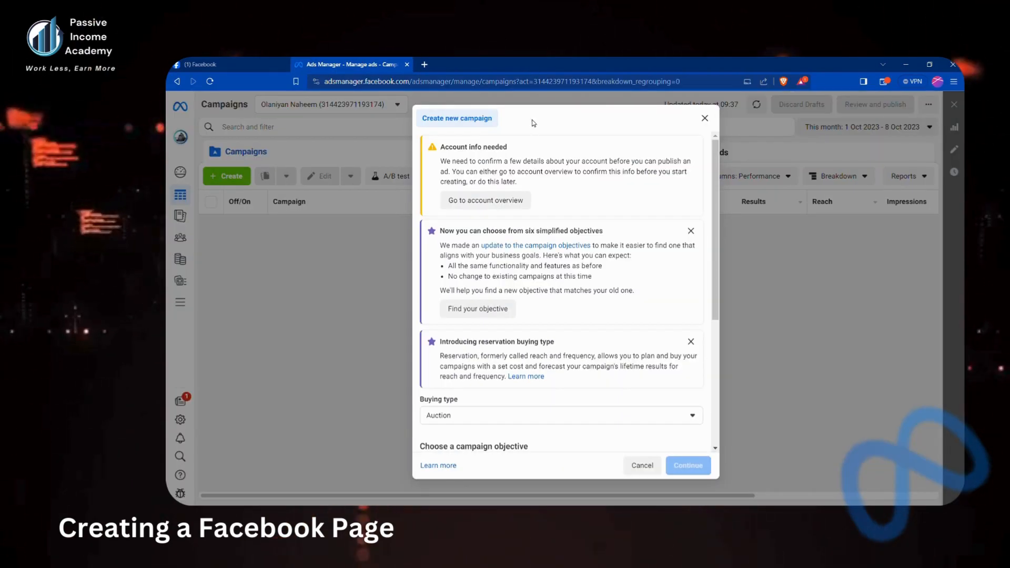
{"action": "left_click", "coordinate": [705, 118]}
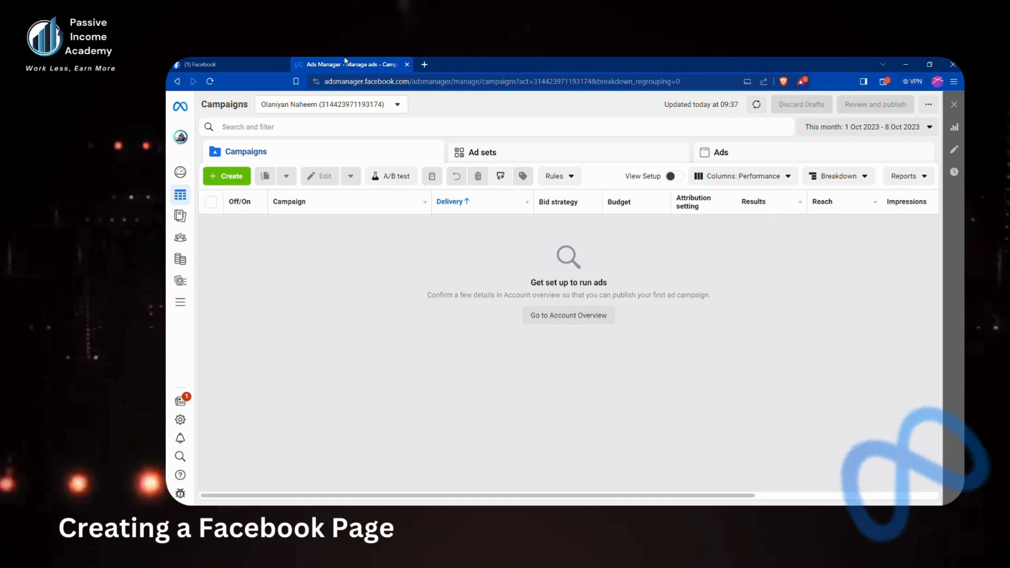
{"action": "left_click", "coordinate": [230, 60]}
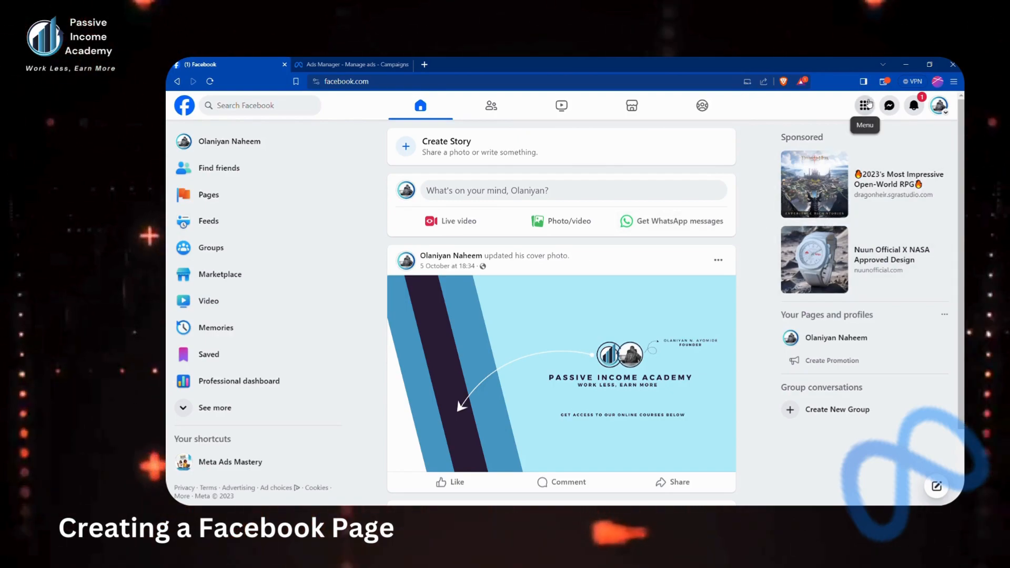
From Facebook's Menu, choose Page under Create to bring up the Create a Page form
{"action": "left_click", "coordinate": [867, 105]}
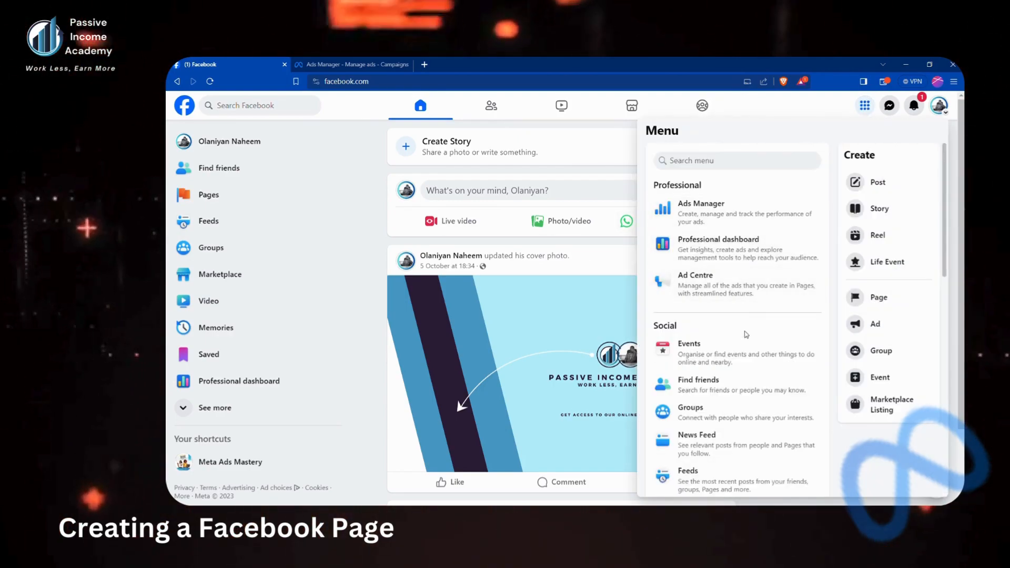
{"action": "scroll", "coordinate": [689, 378], "scroll_direction": "down", "scroll_amount": 2}
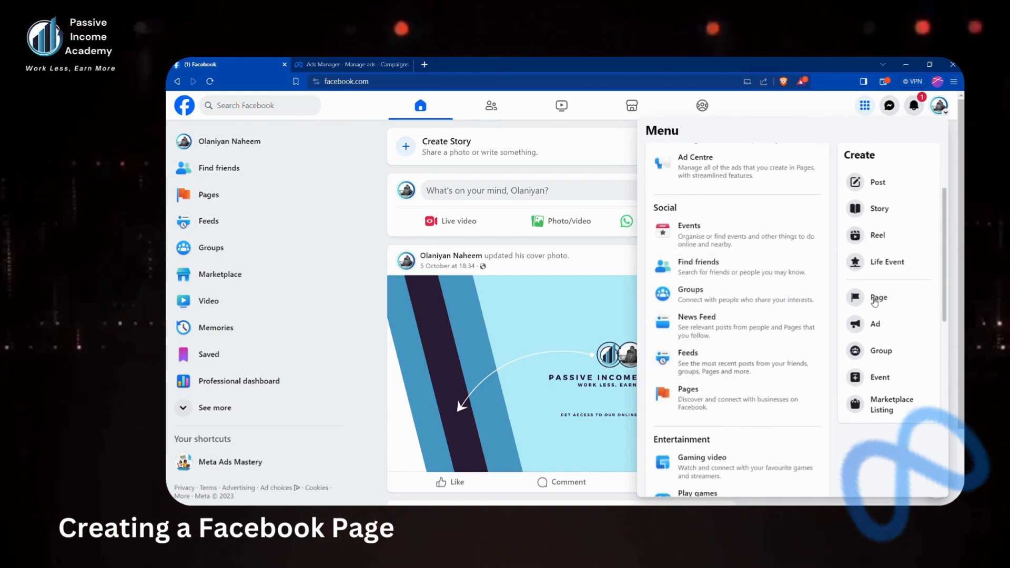
{"action": "left_click", "coordinate": [874, 298]}
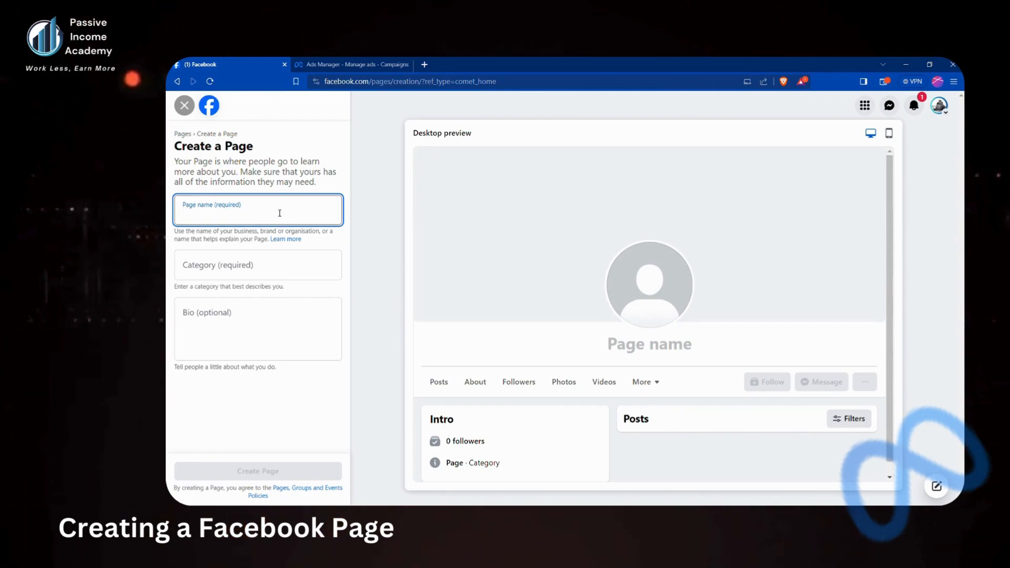
Create a Page named 'New Page', category Non-governmental organisation (NGO), bio 'New page'
{"action": "type", "text": "ew Page"}
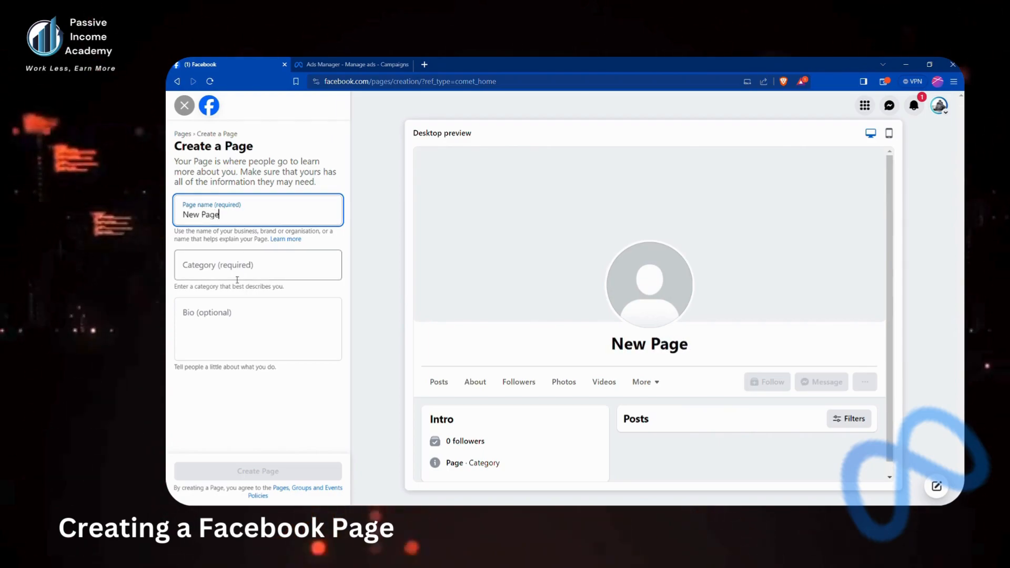
{"action": "left_click", "coordinate": [238, 280]}
{"action": "type", "text": "no"}
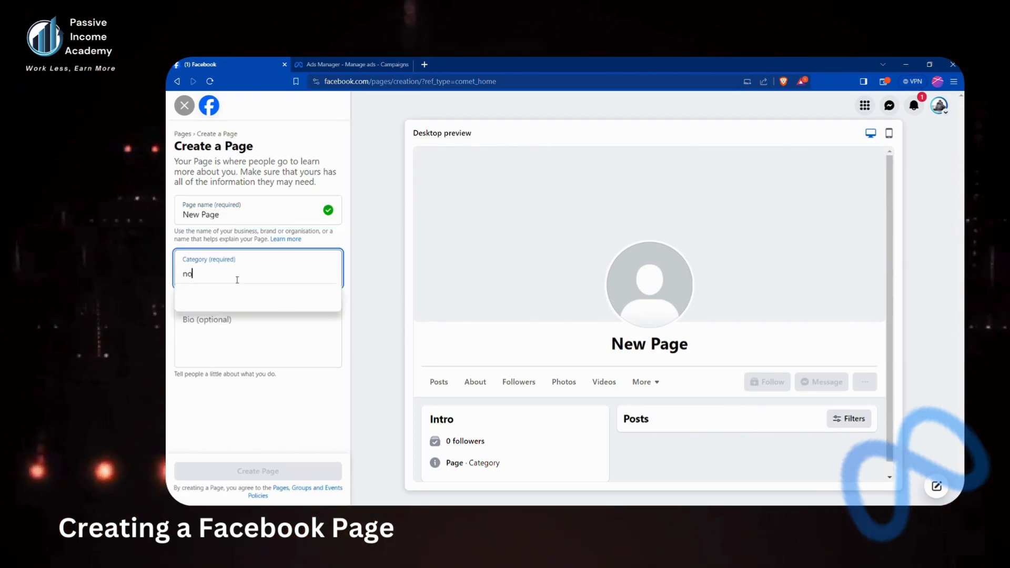
{"action": "type", "text": "n"}
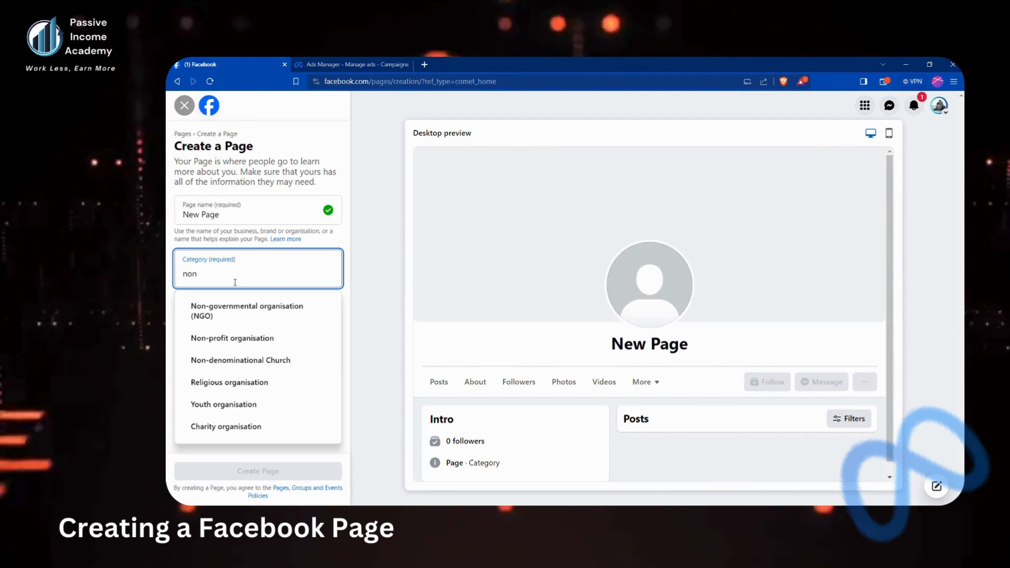
{"action": "type", "text": "-"}
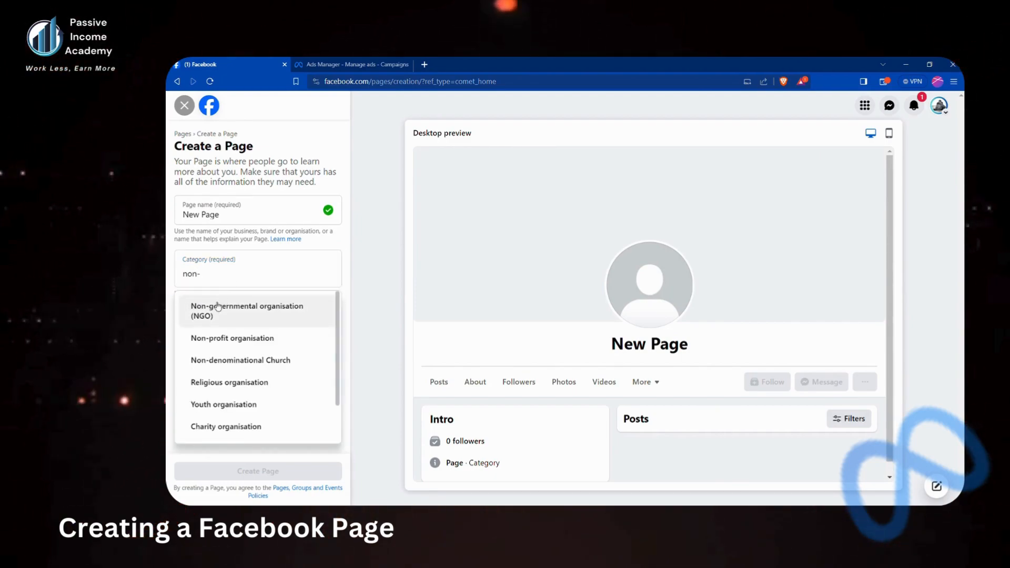
{"action": "left_click", "coordinate": [219, 307]}
{"action": "left_click", "coordinate": [253, 373]}
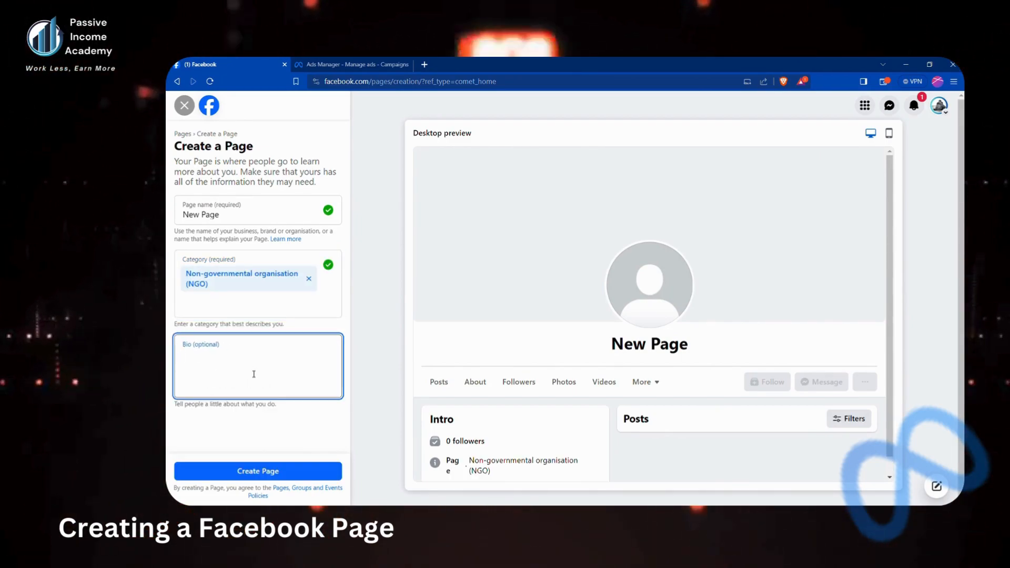
{"action": "type", "text": "New"}
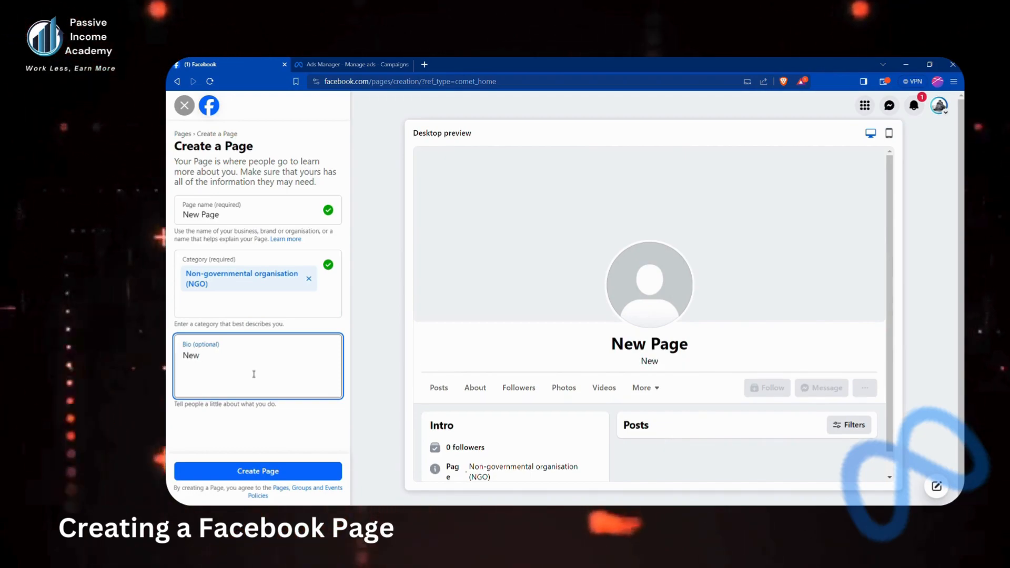
{"action": "type", "text": " page"}
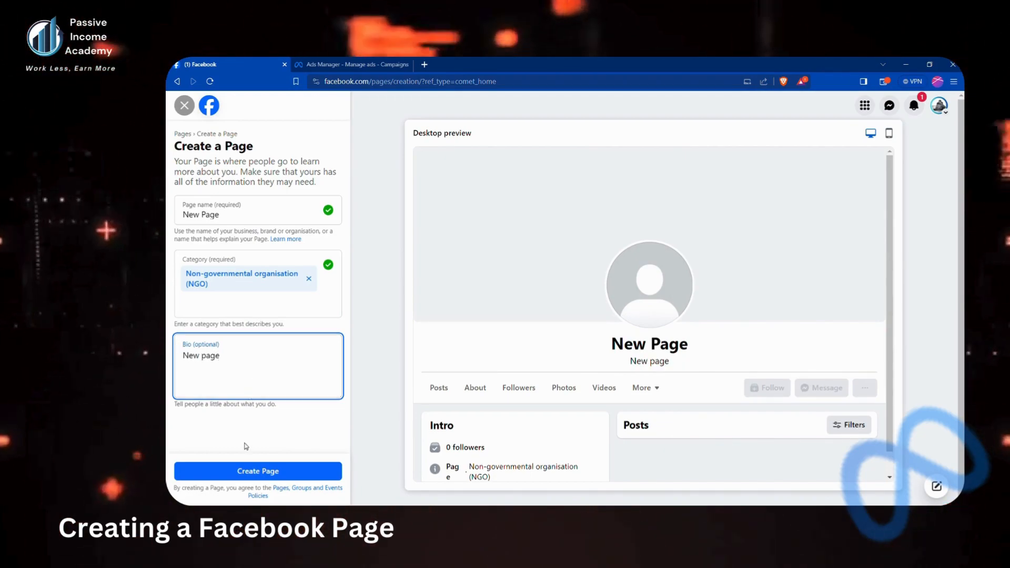
{"action": "left_click", "coordinate": [248, 472]}
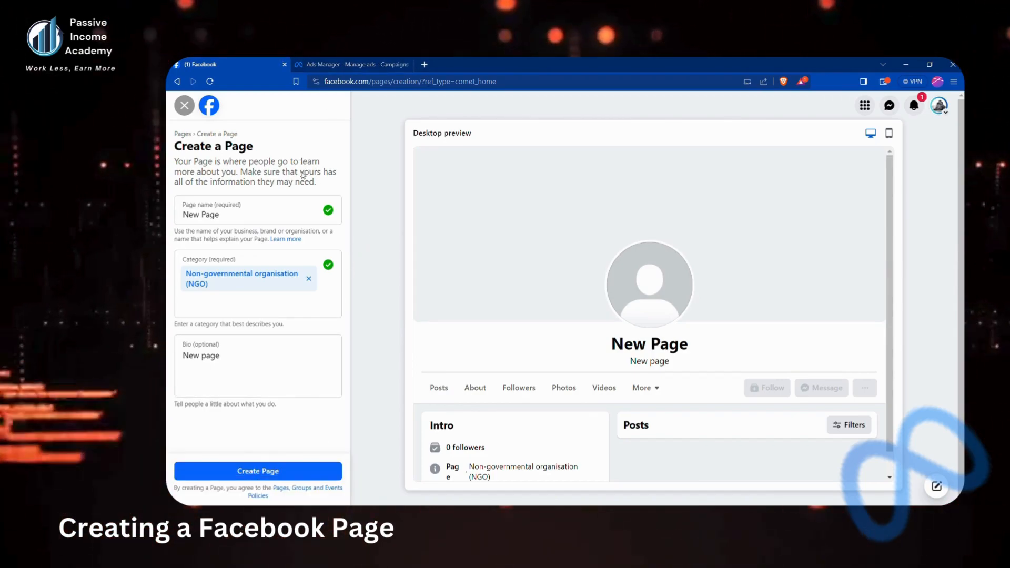
Go to the account's personal profile page through the account and profiles menu
{"action": "left_click", "coordinate": [298, 128]}
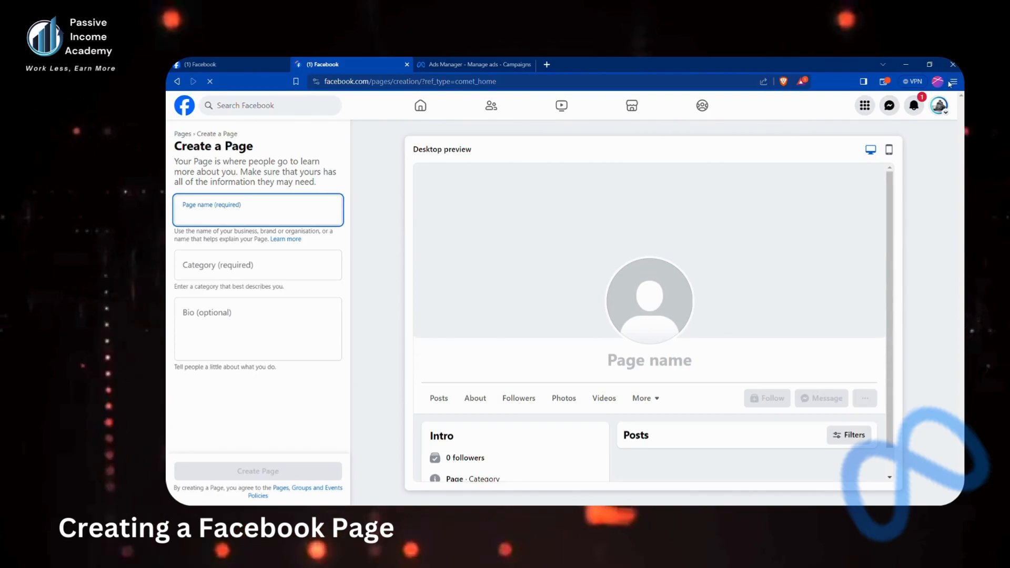
{"action": "left_click", "coordinate": [940, 103]}
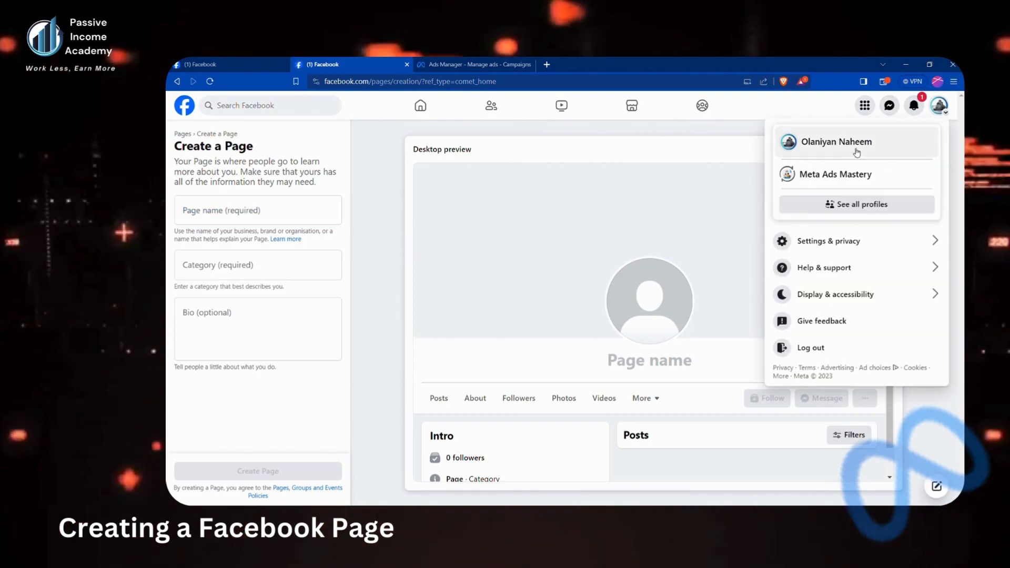
{"action": "left_click", "coordinate": [837, 149]}
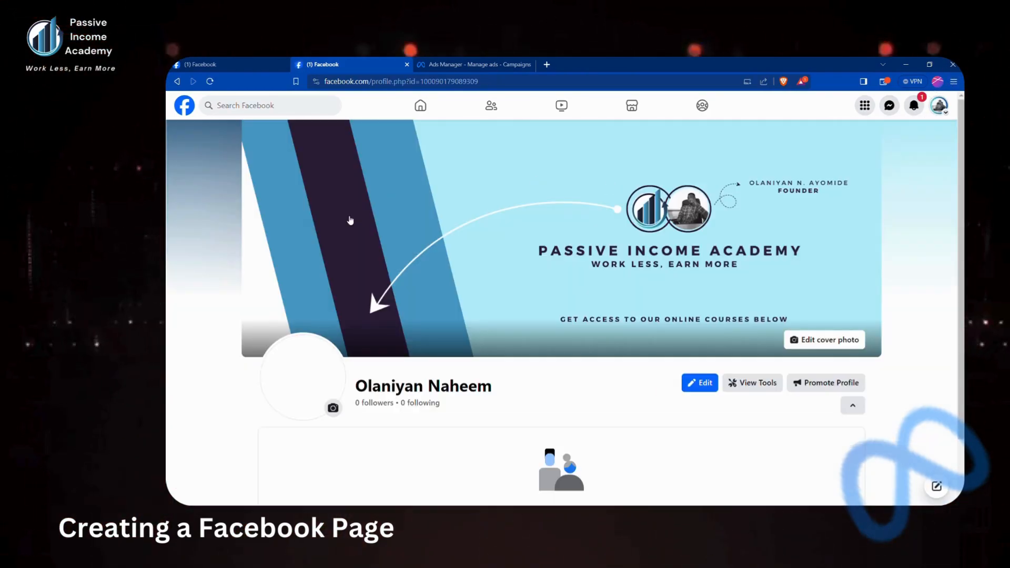
Collapse the friend recommendations box and scroll through the profile page
{"action": "scroll", "coordinate": [793, 381], "scroll_direction": "down", "scroll_amount": 2}
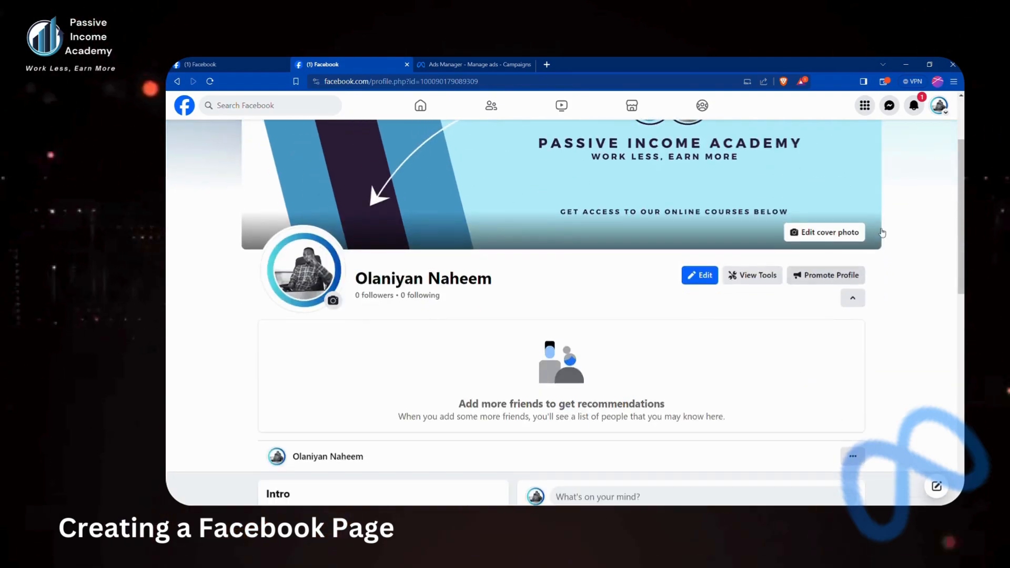
{"action": "left_click", "coordinate": [853, 299]}
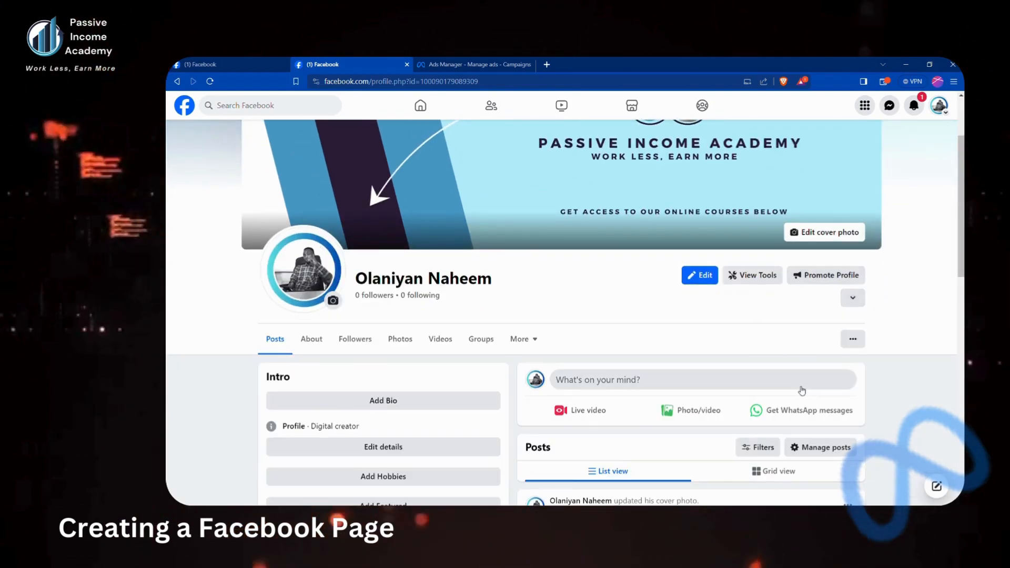
{"action": "scroll", "coordinate": [829, 390], "scroll_direction": "down", "scroll_amount": 1}
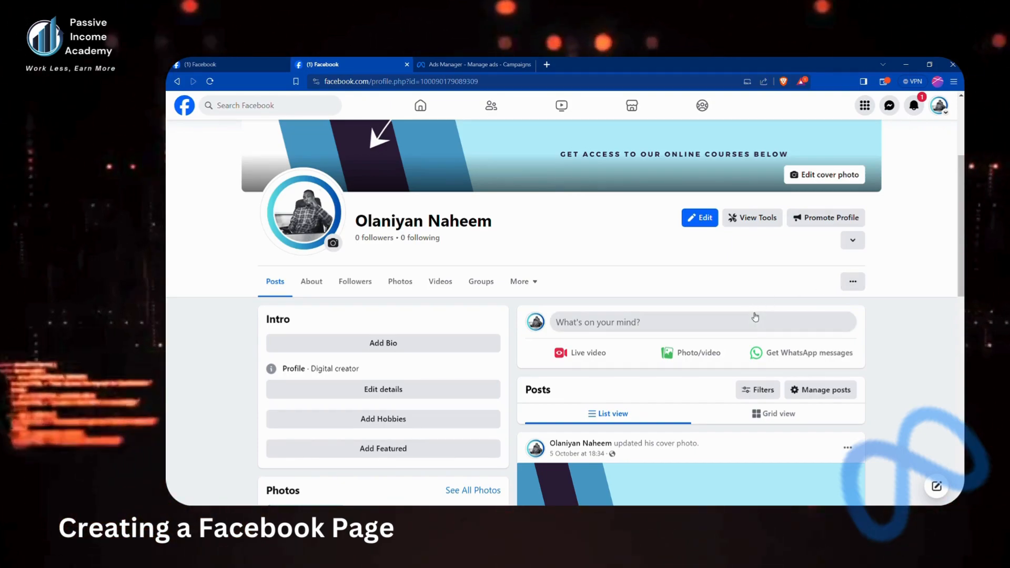
{"action": "scroll", "coordinate": [756, 316], "scroll_direction": "down", "scroll_amount": 1}
{"action": "scroll", "coordinate": [752, 316], "scroll_direction": "up", "scroll_amount": 1}
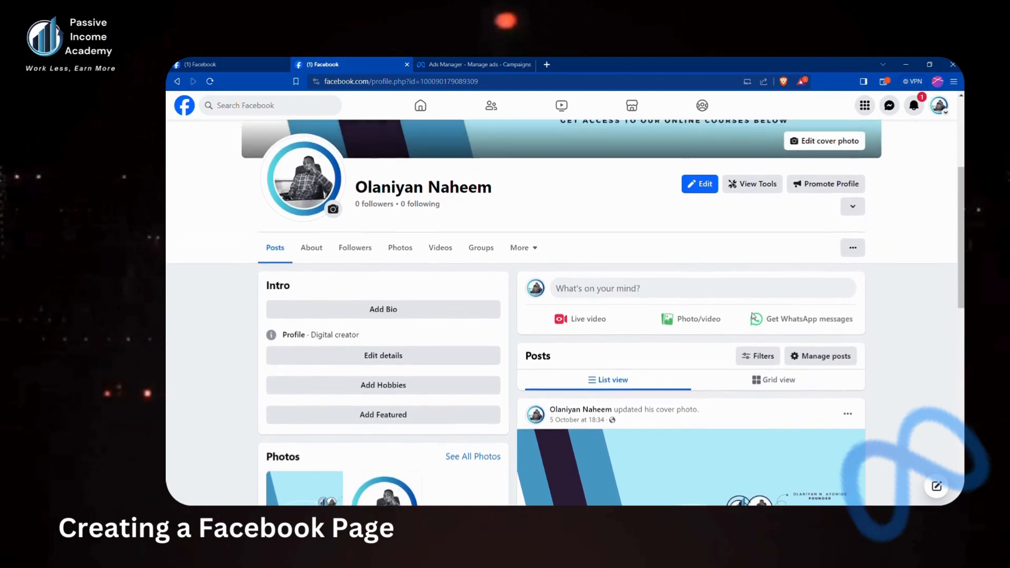
{"action": "scroll", "coordinate": [752, 316], "scroll_direction": "down", "scroll_amount": 2}
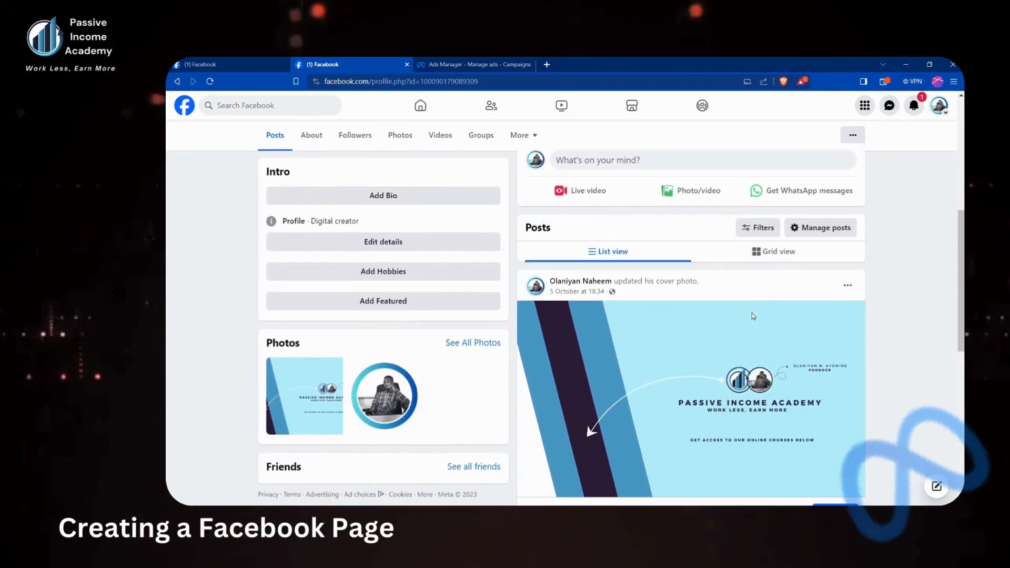
{"action": "scroll", "coordinate": [754, 316], "scroll_direction": "up", "scroll_amount": 2}
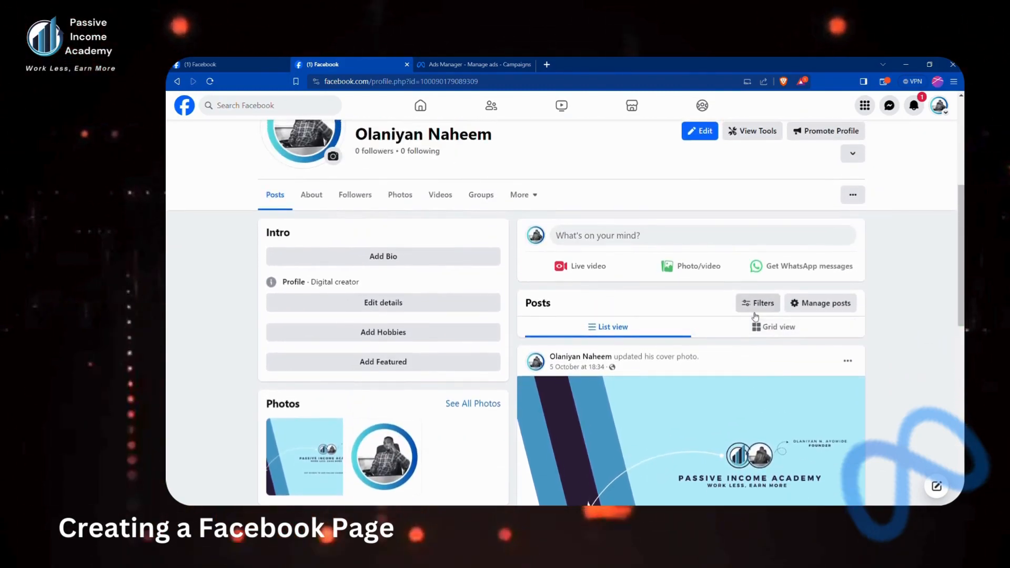
{"action": "scroll", "coordinate": [756, 316], "scroll_direction": "up", "scroll_amount": 3}
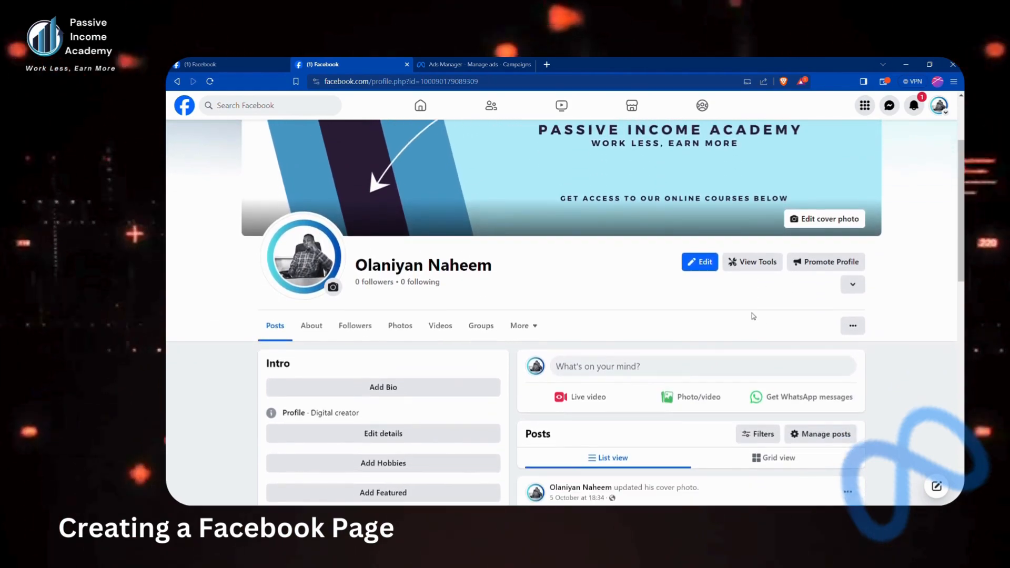
Show the friend recommendations panel again and scroll back up to the cover photo
{"action": "left_click", "coordinate": [853, 283]}
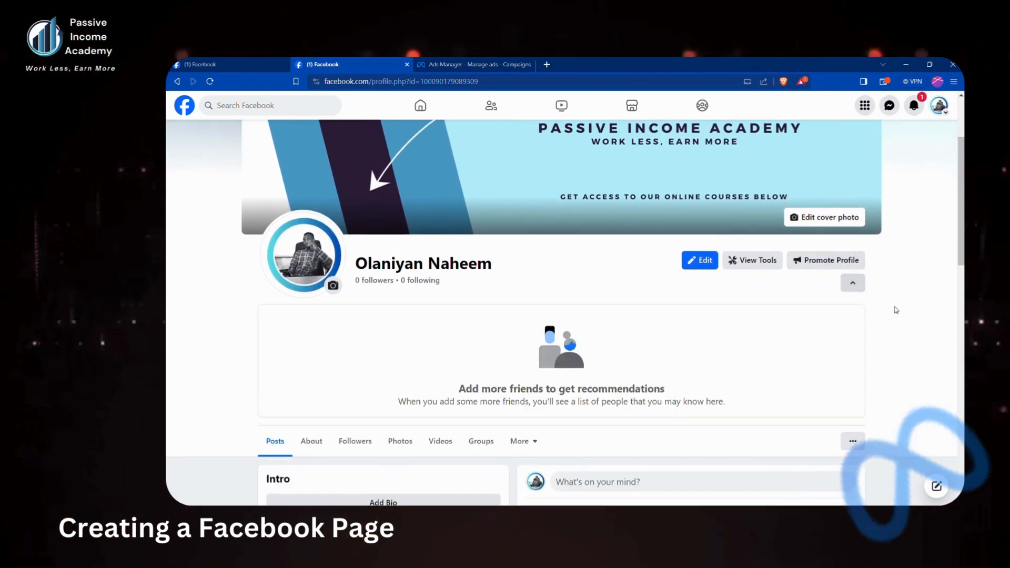
{"action": "scroll", "coordinate": [902, 315], "scroll_direction": "down", "scroll_amount": 3}
{"action": "scroll", "coordinate": [902, 316], "scroll_direction": "down", "scroll_amount": 1}
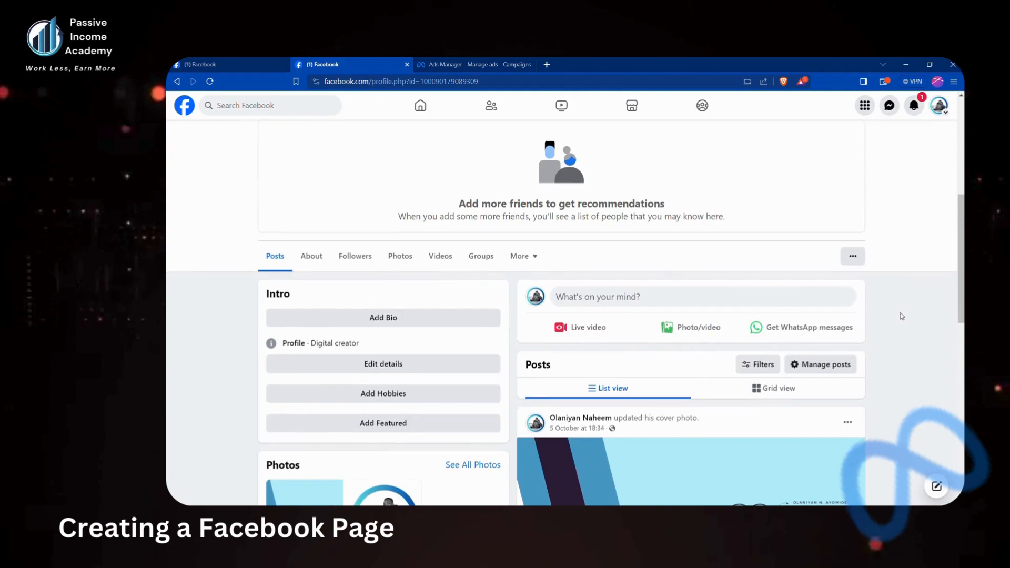
{"action": "scroll", "coordinate": [901, 316], "scroll_direction": "up", "scroll_amount": 3}
{"action": "scroll", "coordinate": [901, 316], "scroll_direction": "down", "scroll_amount": 3}
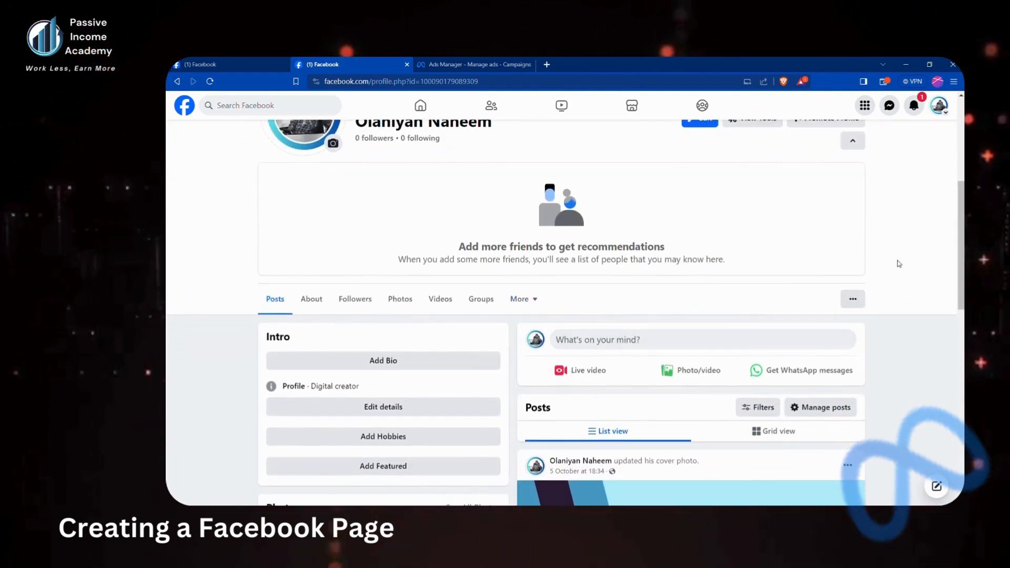
{"action": "scroll", "coordinate": [897, 255], "scroll_direction": "up", "scroll_amount": 1}
{"action": "scroll", "coordinate": [877, 159], "scroll_direction": "up", "scroll_amount": 5}
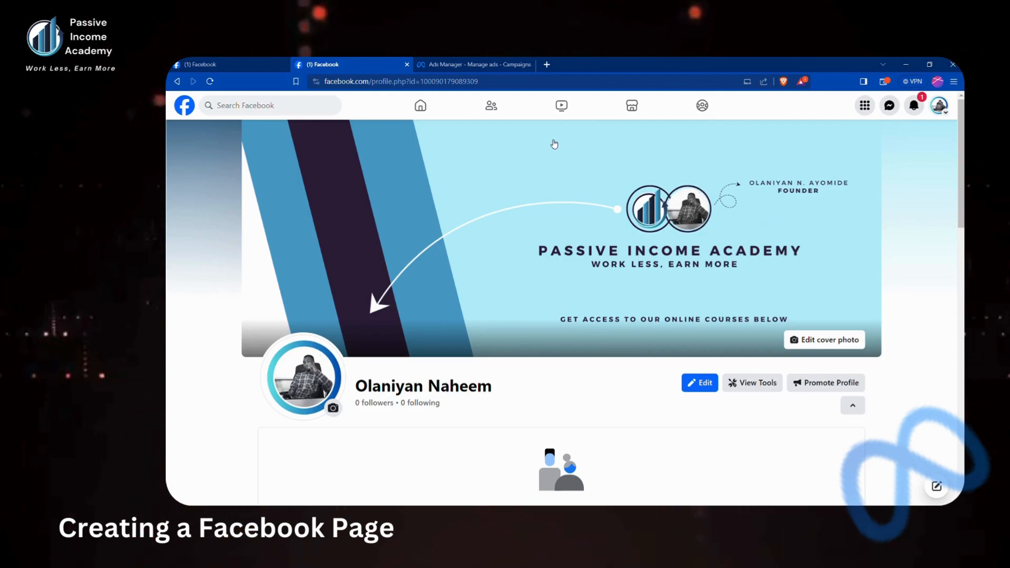
Return to the Create a Page form and submit New Page as an NGO Page
{"action": "left_click", "coordinate": [253, 61]}
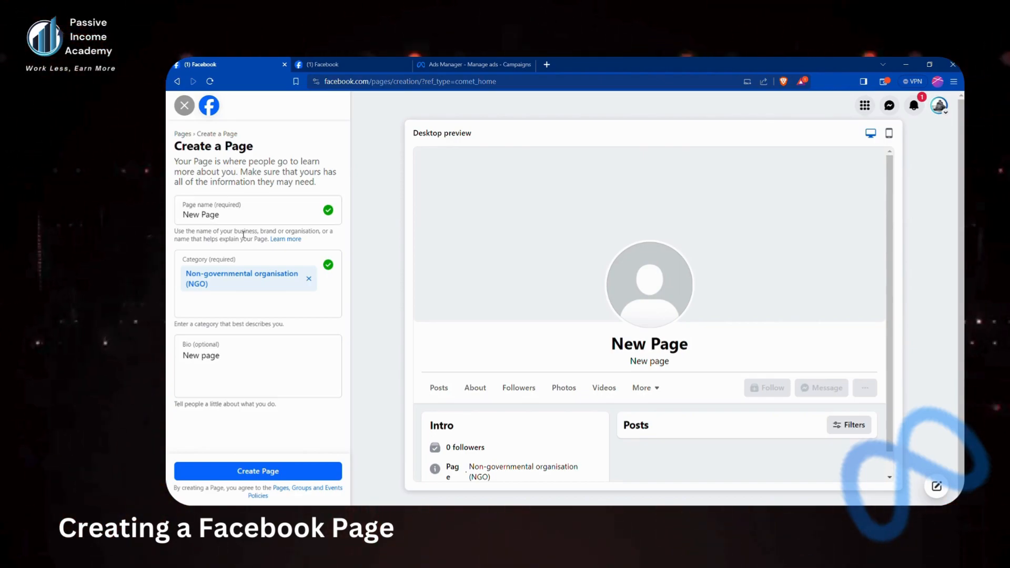
{"action": "left_click", "coordinate": [225, 468]}
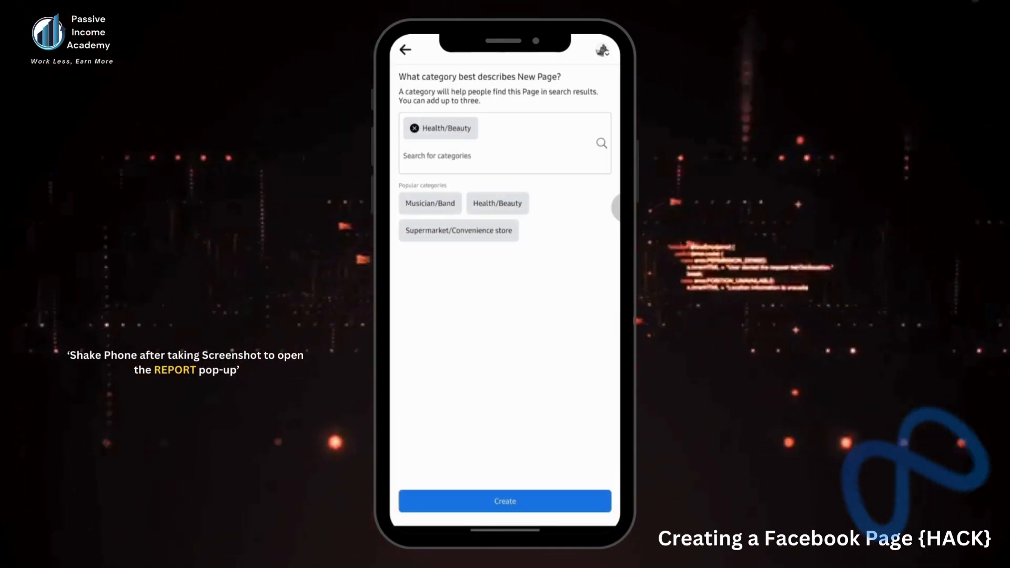
Take a screenshot of the page-category screen to attach to the problem report
{"action": "key", "text": "Print"}
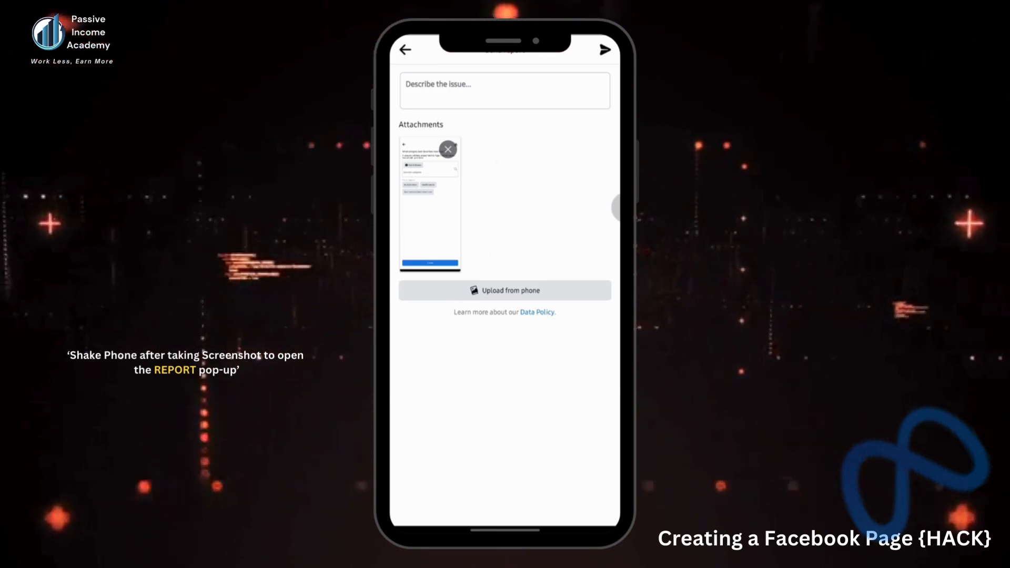
Begin the description with 'Hello Facebook Management.' and 'I tried to create a Page for my Business and encountered some issues.'
{"action": "left_click", "coordinate": [504, 90]}
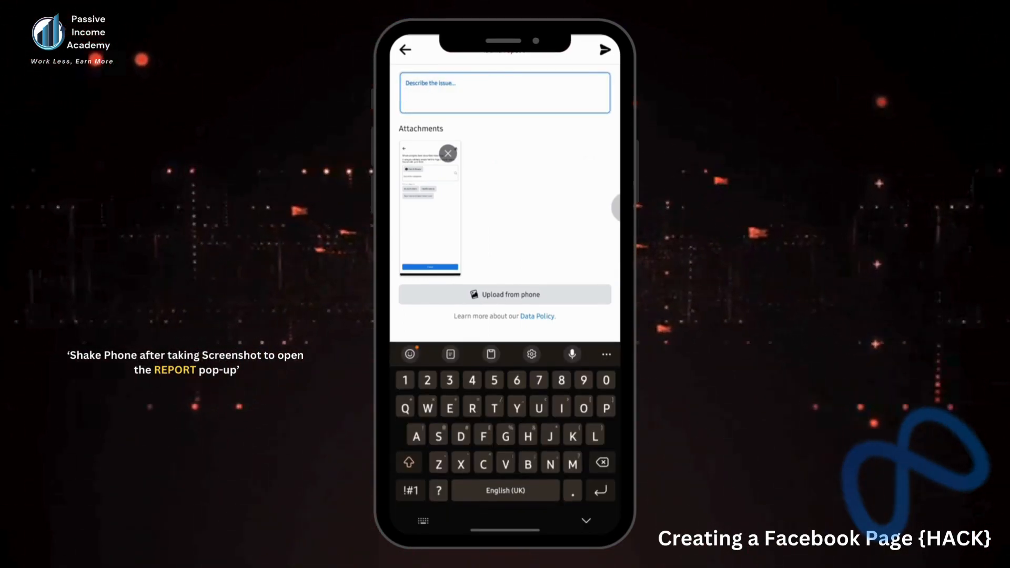
{"action": "type", "text": "Hello "}
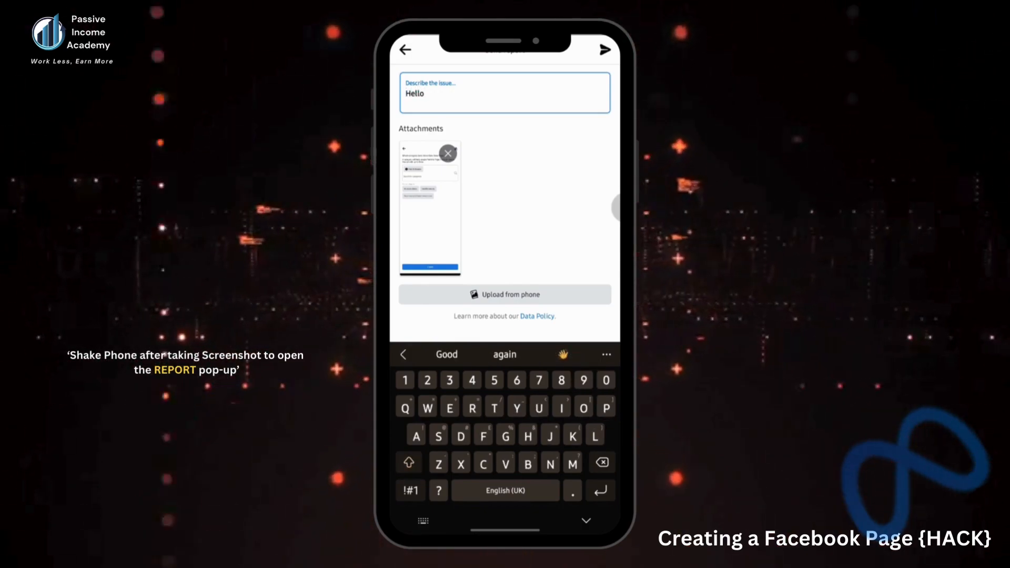
{"action": "type", "text": "Facebook"}
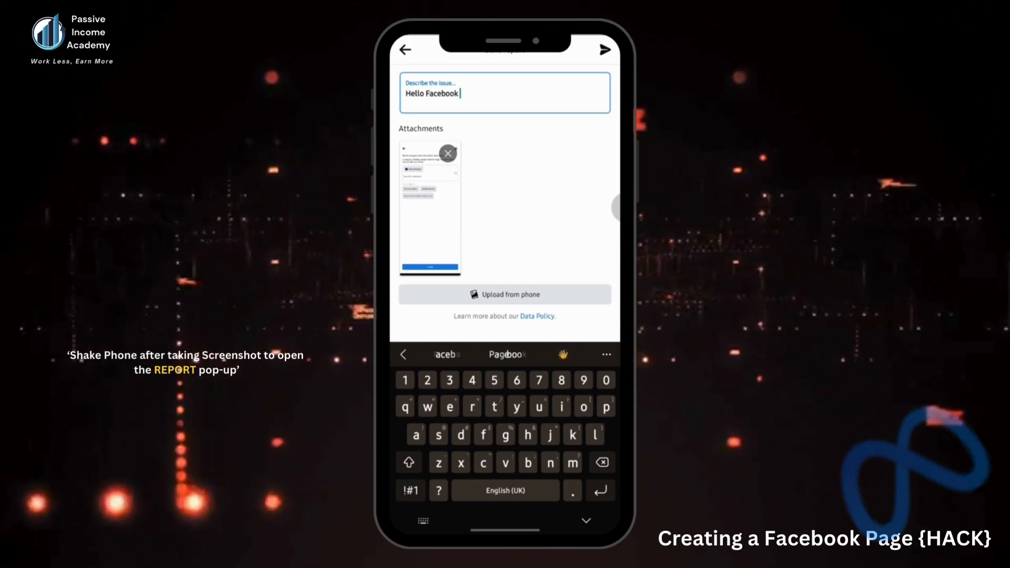
{"action": "key", "text": "Return"}
{"action": "key", "text": "BackSpace"}
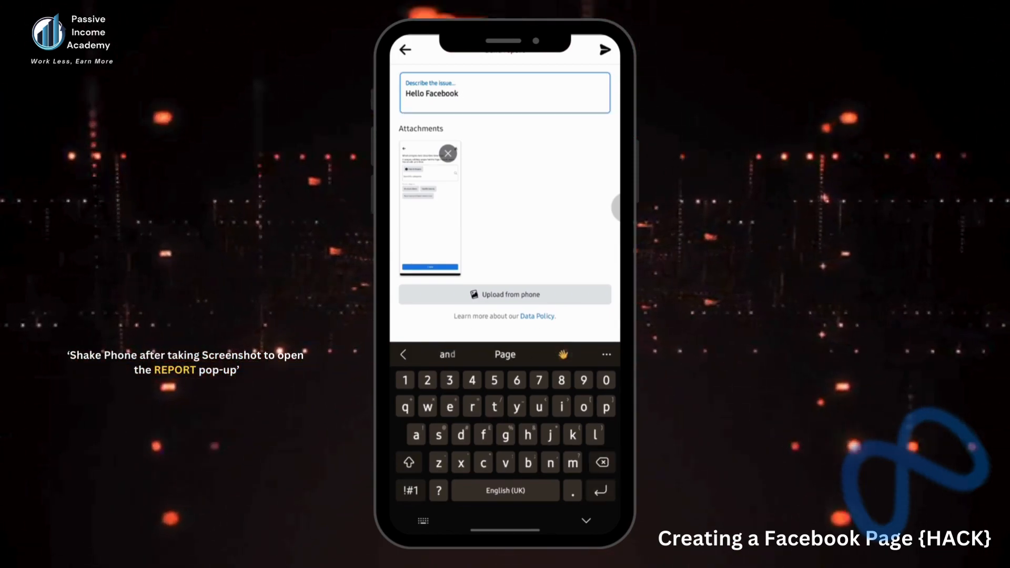
{"action": "type", "text": "Management"}
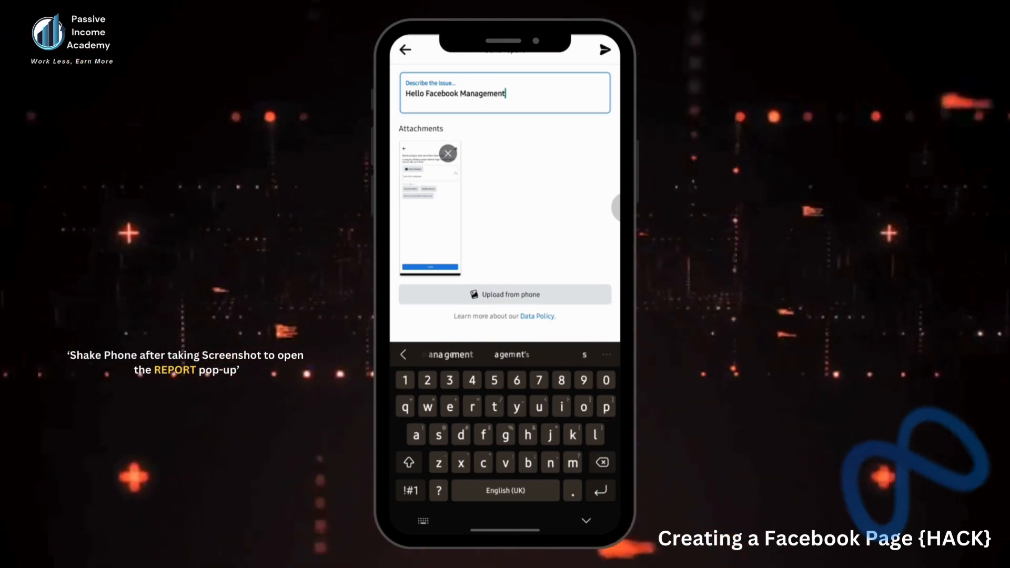
{"action": "type", "text": "."}
{"action": "key", "text": "Return"}
{"action": "type", "text": "I tr"}
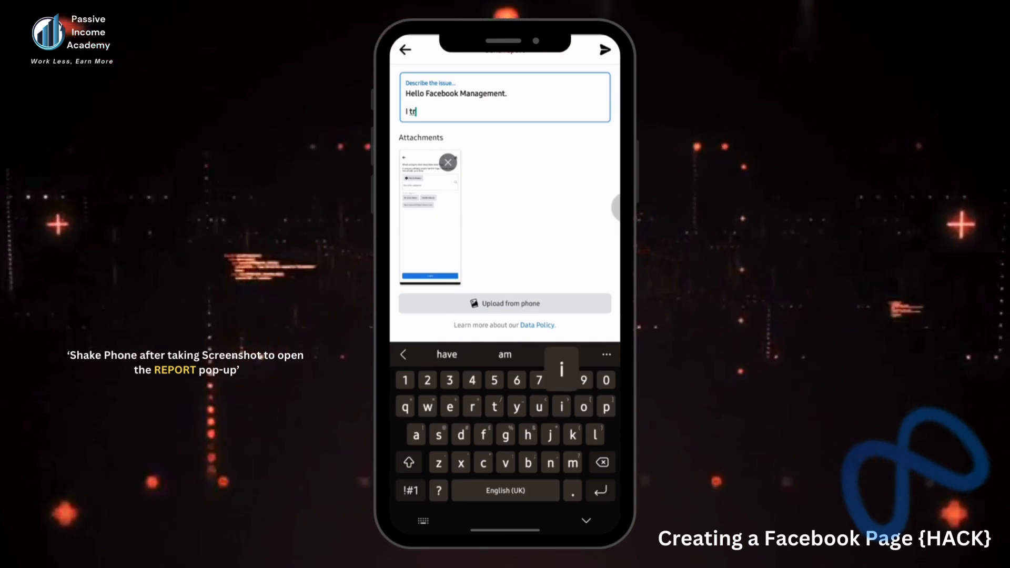
{"action": "type", "text": "ied to "}
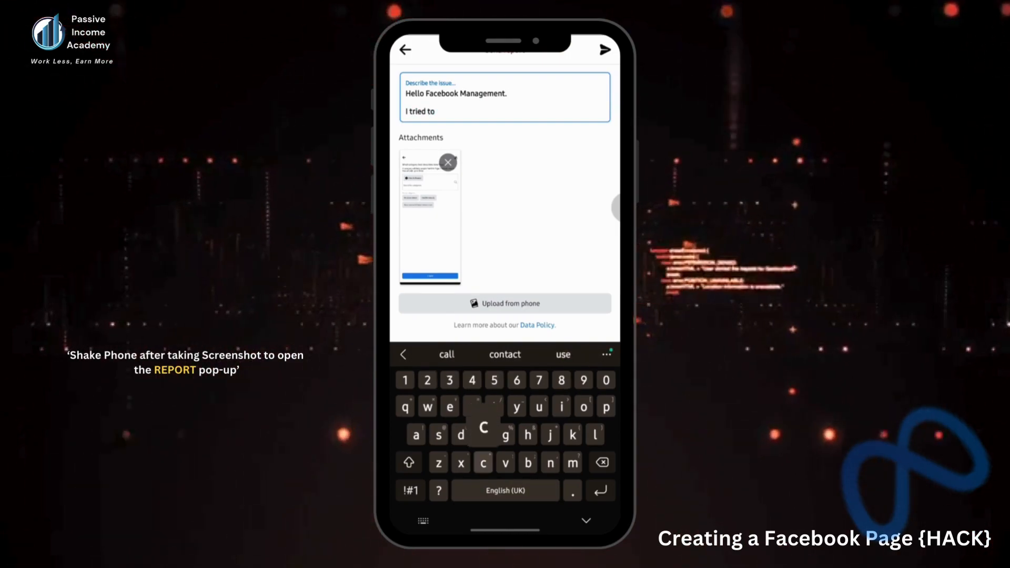
{"action": "type", "text": "crea"}
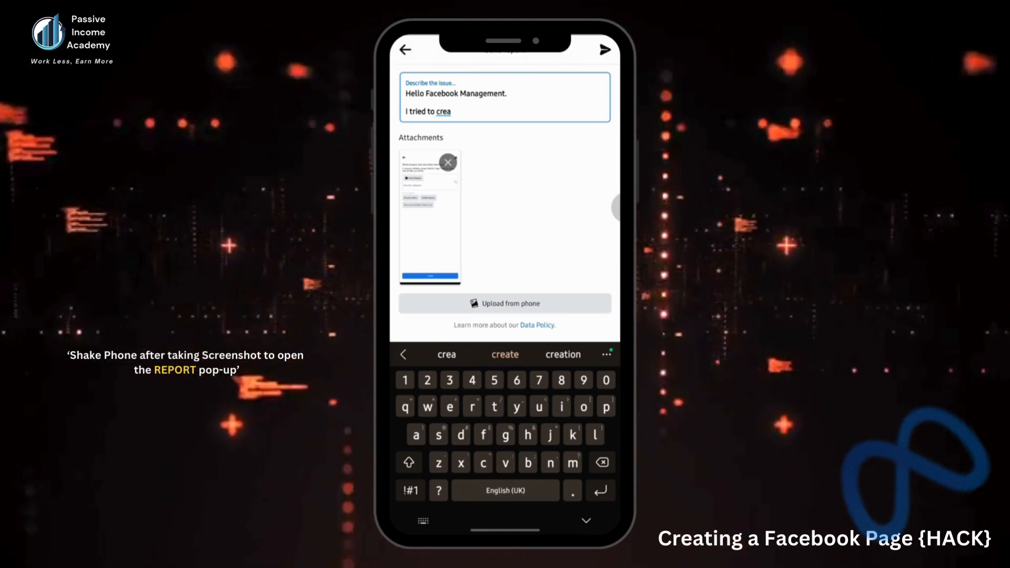
{"action": "type", "text": "te a "}
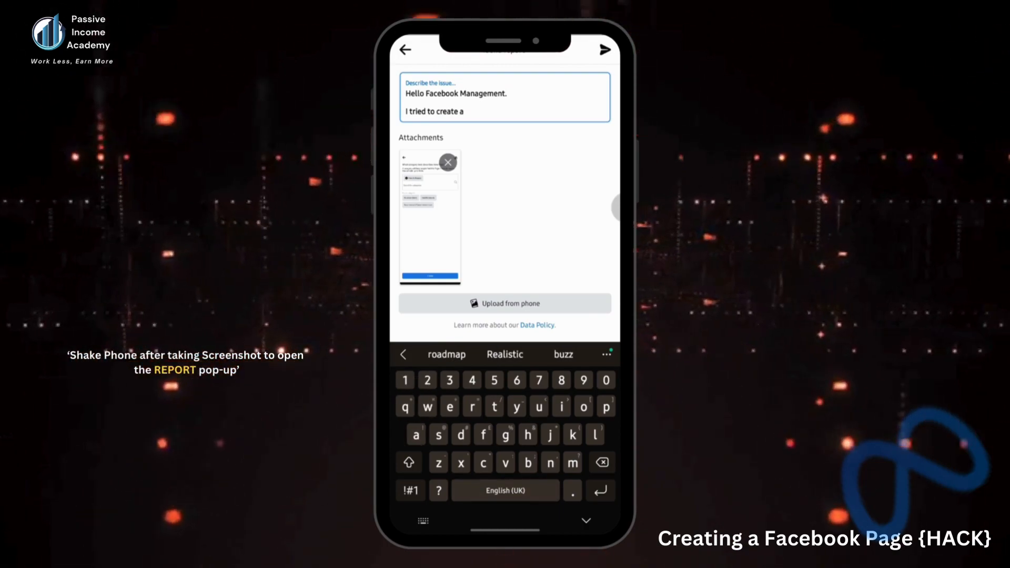
{"action": "type", "text": "Pa"}
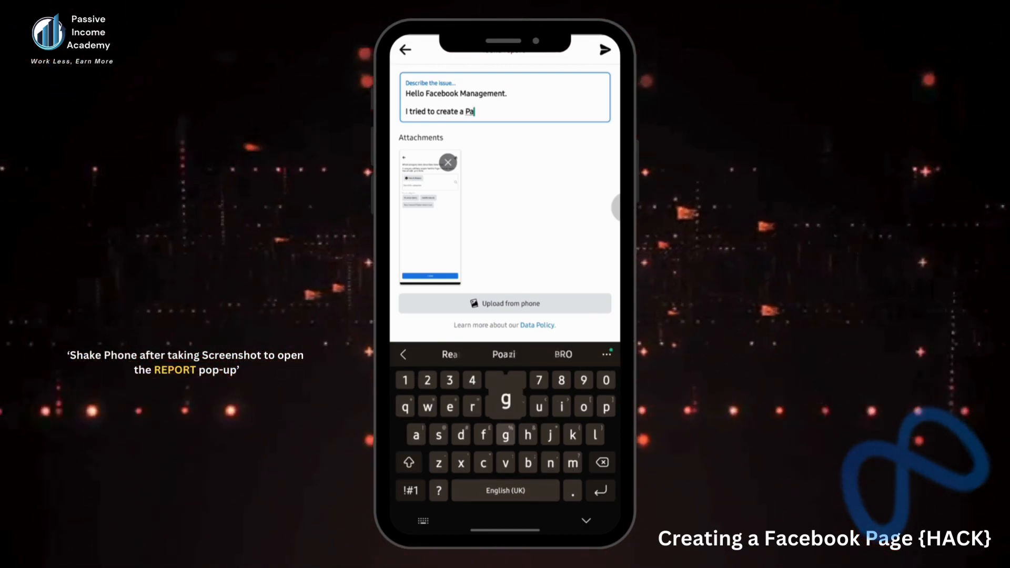
{"action": "type", "text": "ge for m"}
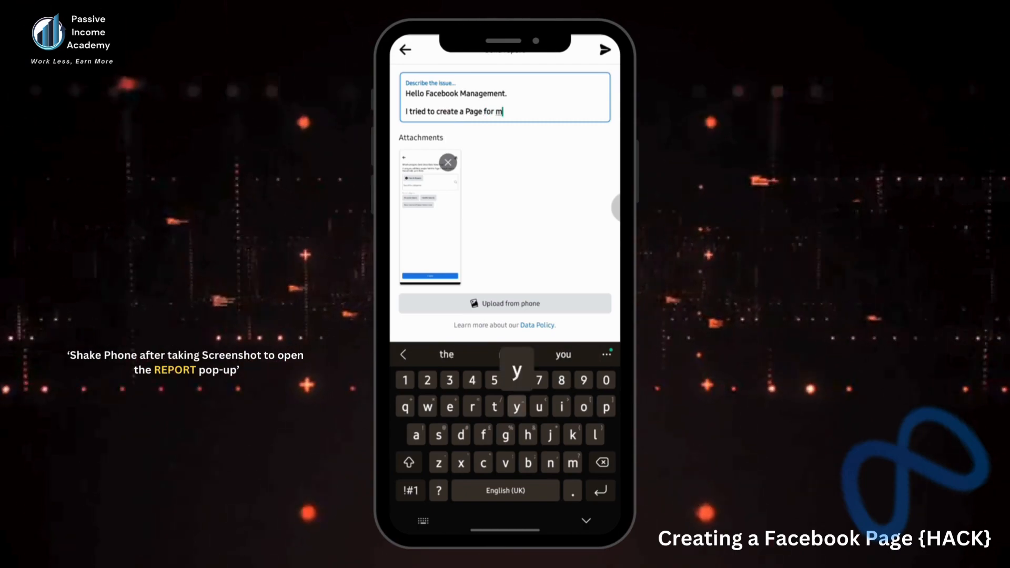
{"action": "type", "text": "y"}
{"action": "key", "text": "shift"}
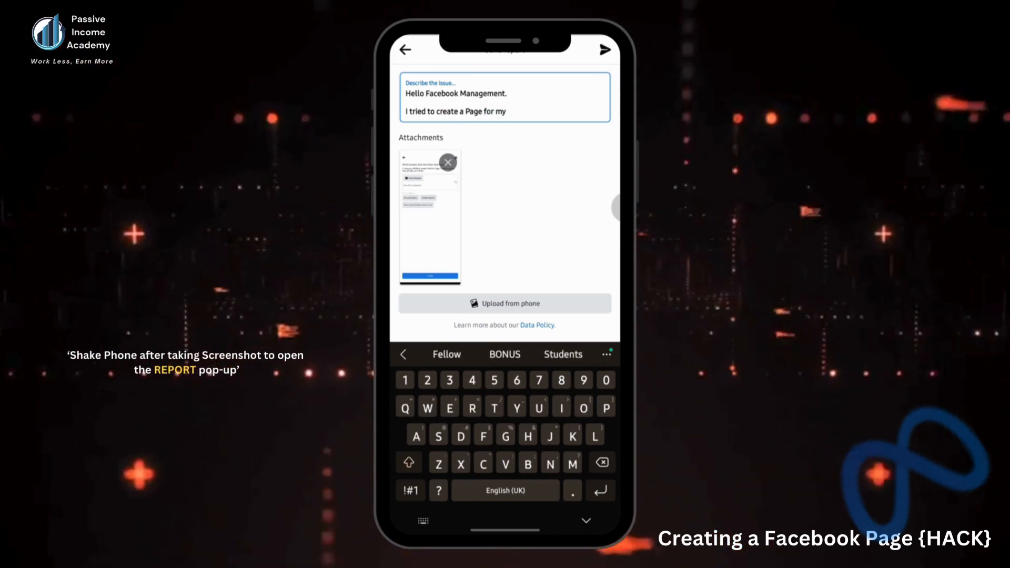
{"action": "type", "text": "Busi"}
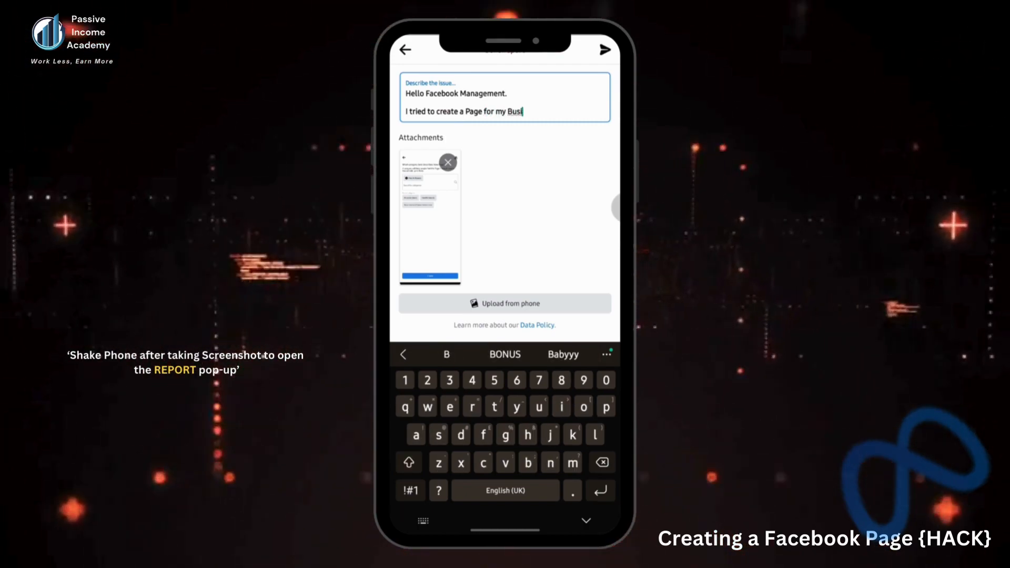
{"action": "type", "text": "ness"}
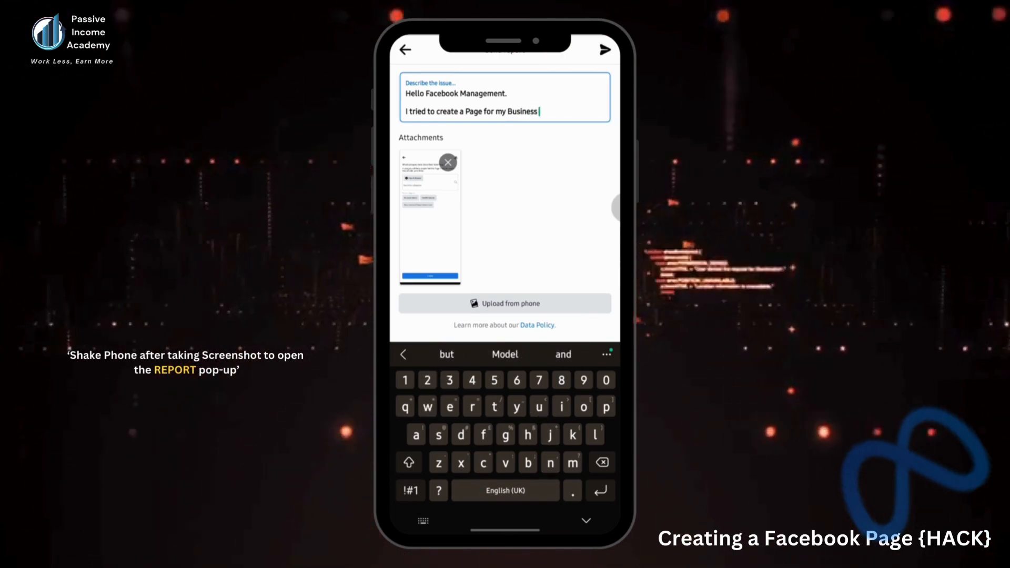
{"action": "type", "text": " and "}
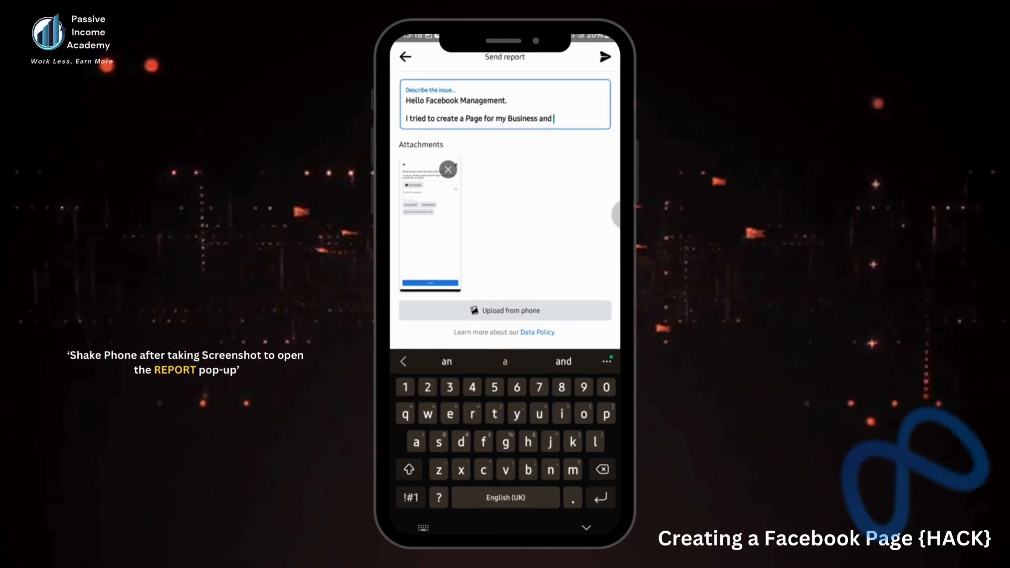
{"action": "type", "text": "encounte"}
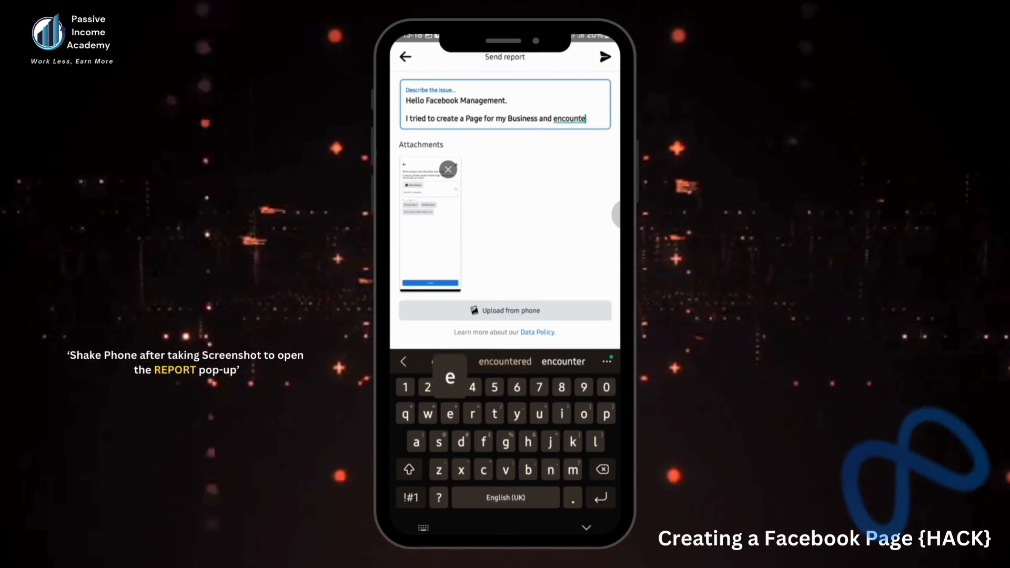
{"action": "type", "text": "red"}
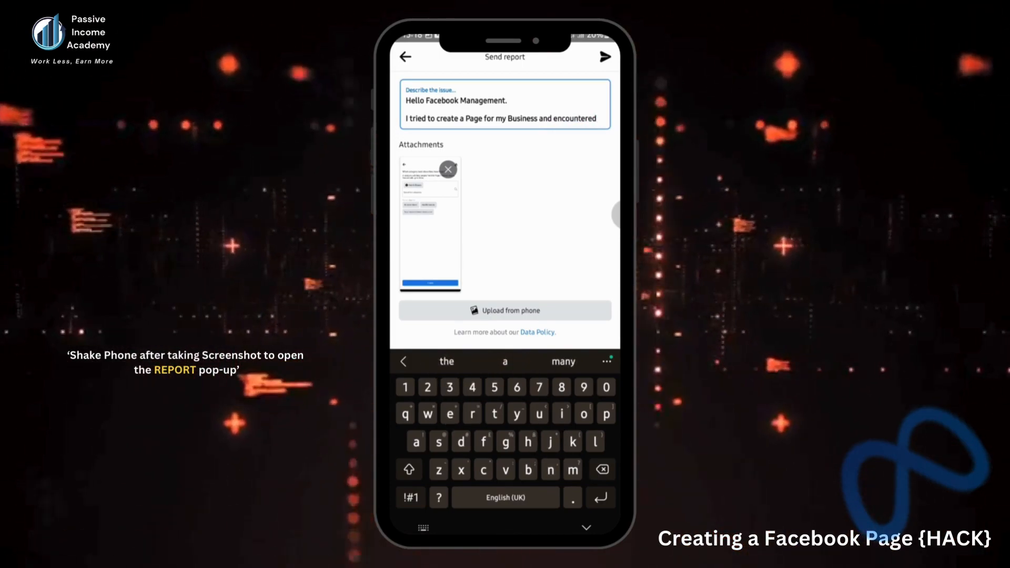
{"action": "type", "text": " some issues"}
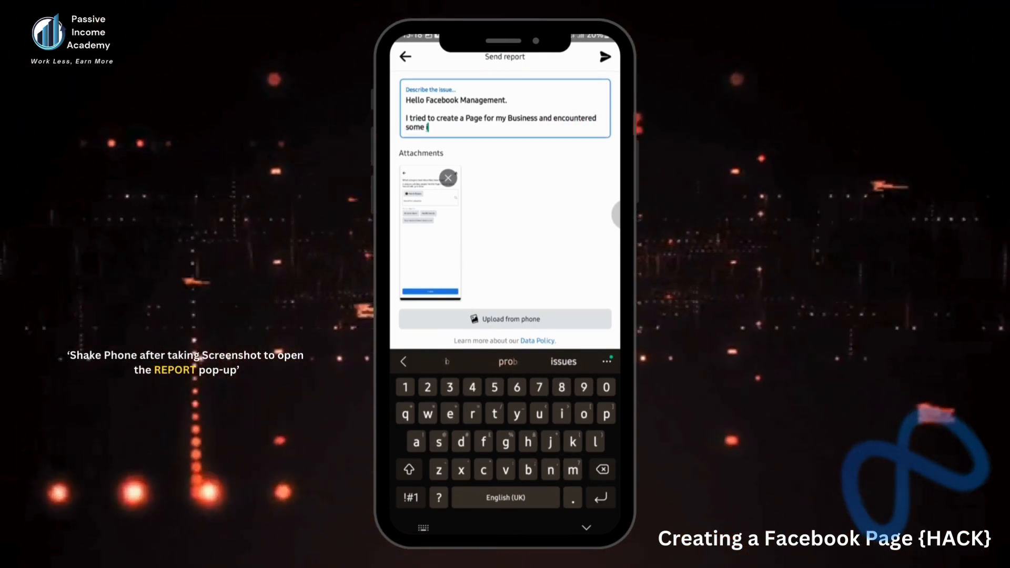
{"action": "type", "text": "."}
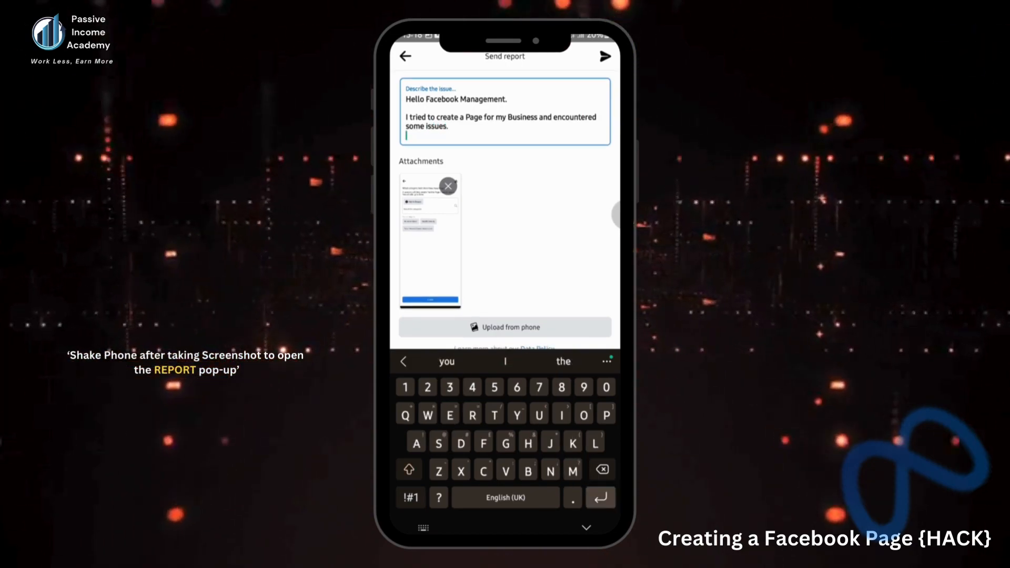
Add a request for access to create a Page to run the business, ending 'Thanks in Advance.'
{"action": "key", "text": "Return"}
{"action": "key", "text": "Return"}
{"action": "type", "text": "I'd li"}
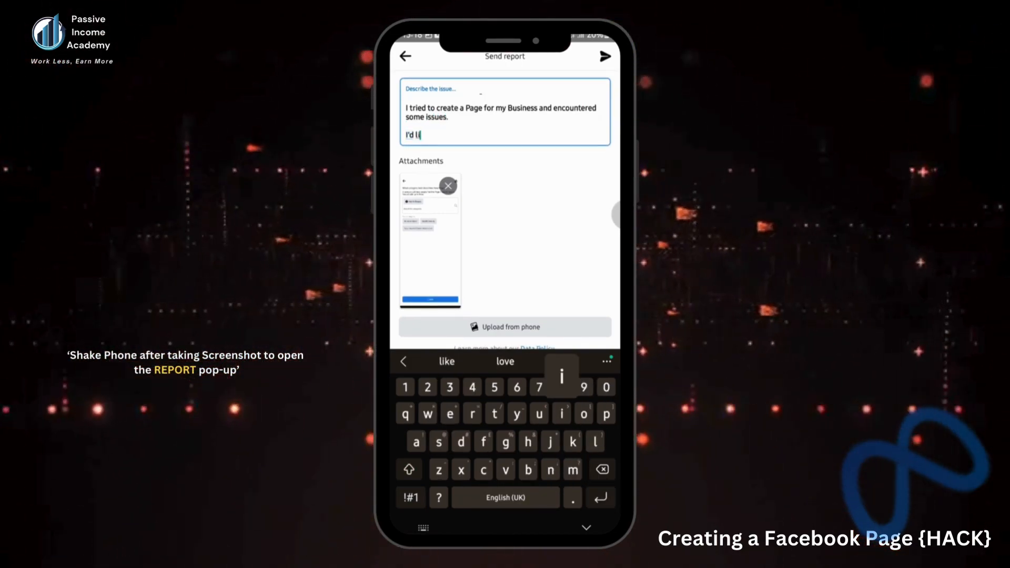
{"action": "type", "text": "ke to "}
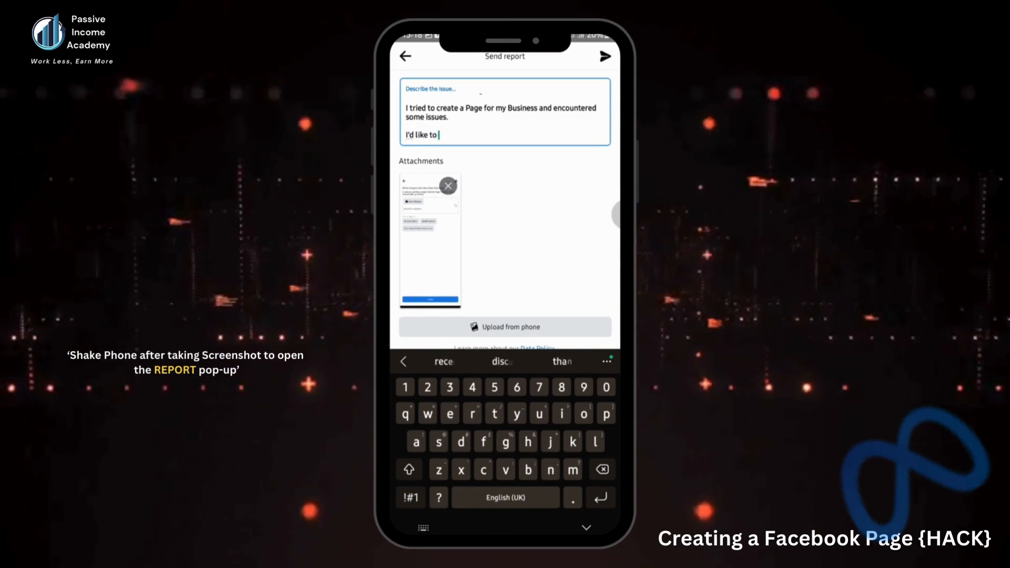
{"action": "type", "text": "calk"}
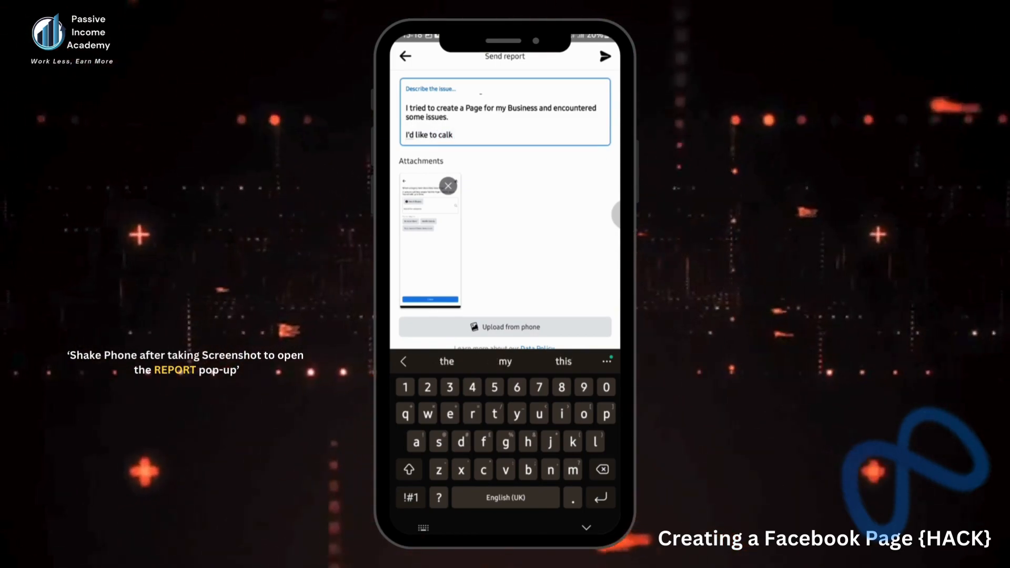
{"action": "key", "text": "BackSpace"}
{"action": "type", "text": "l your"}
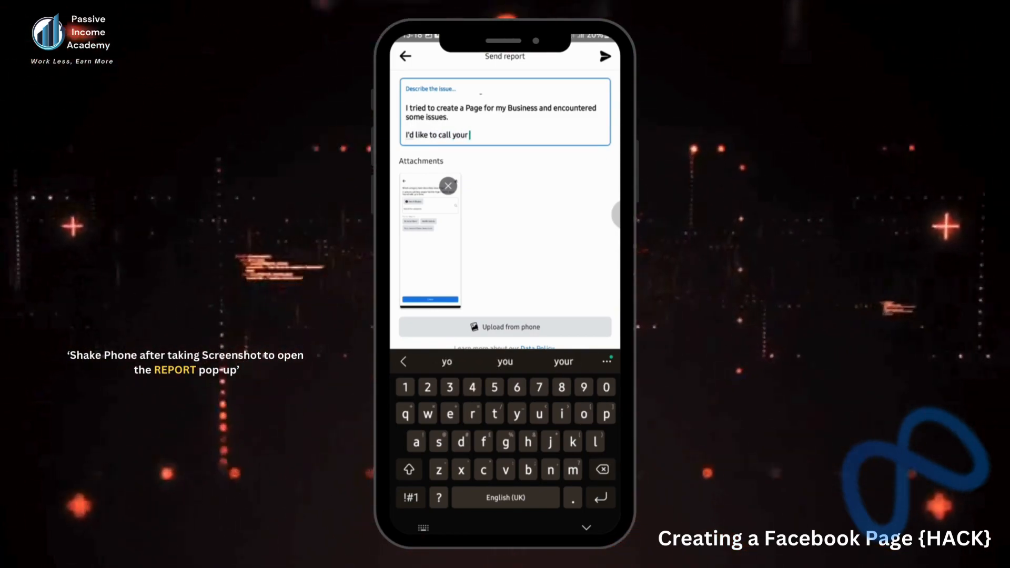
{"action": "type", "text": " attention"}
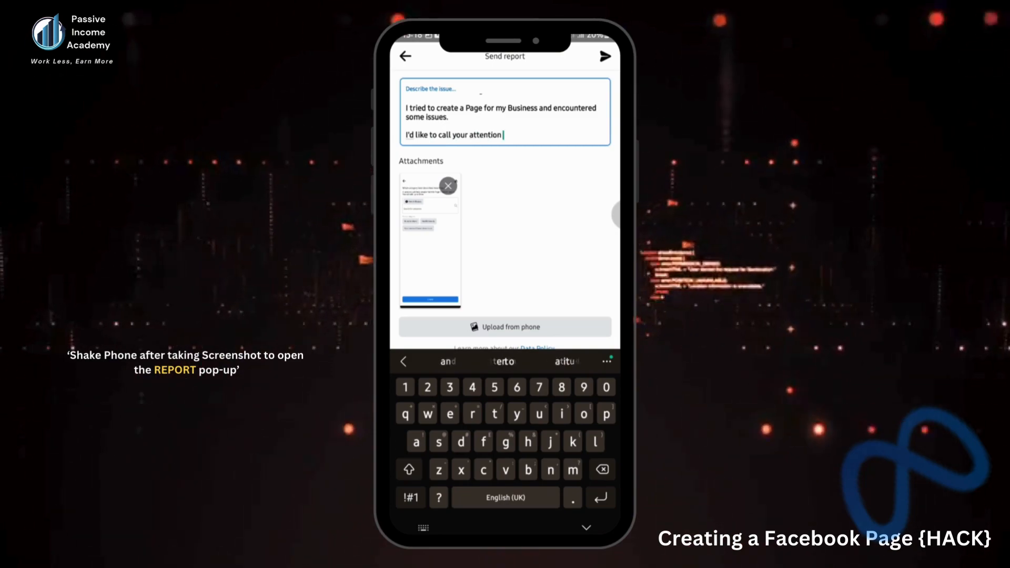
{"action": "type", "text": " to it and be given"}
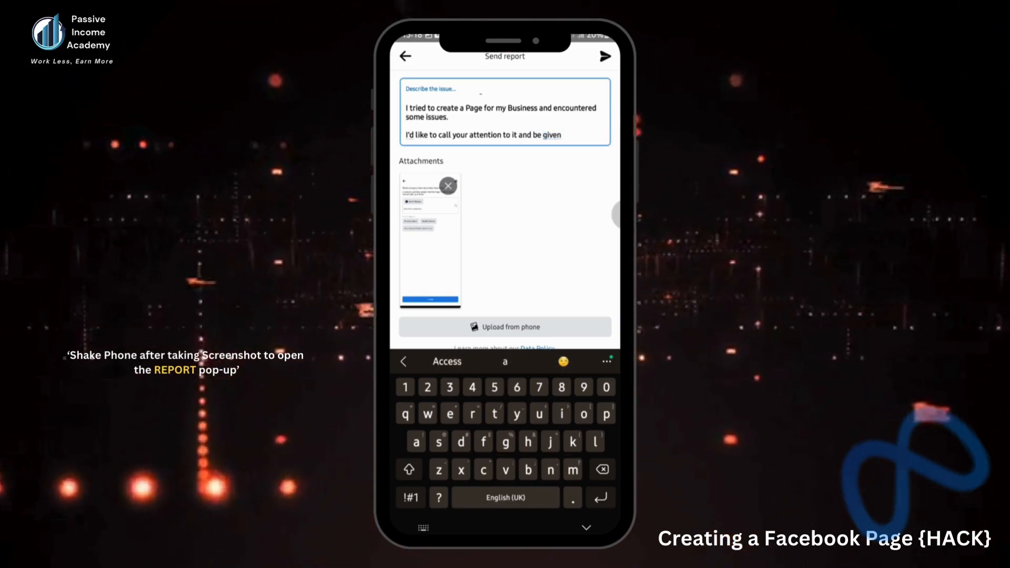
{"action": "type", "text": " Access yo creat"}
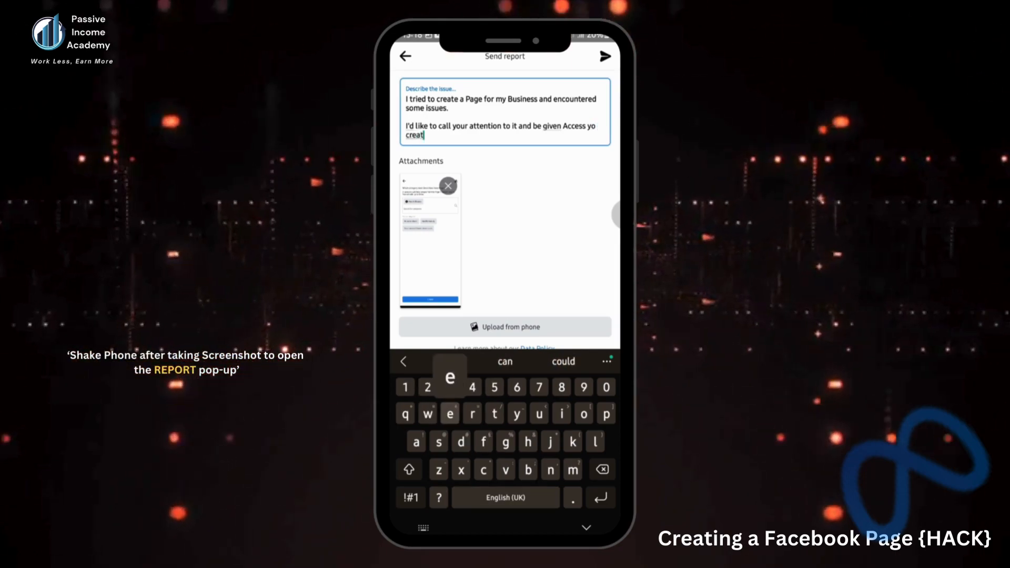
{"action": "type", "text": "e a Page yp"}
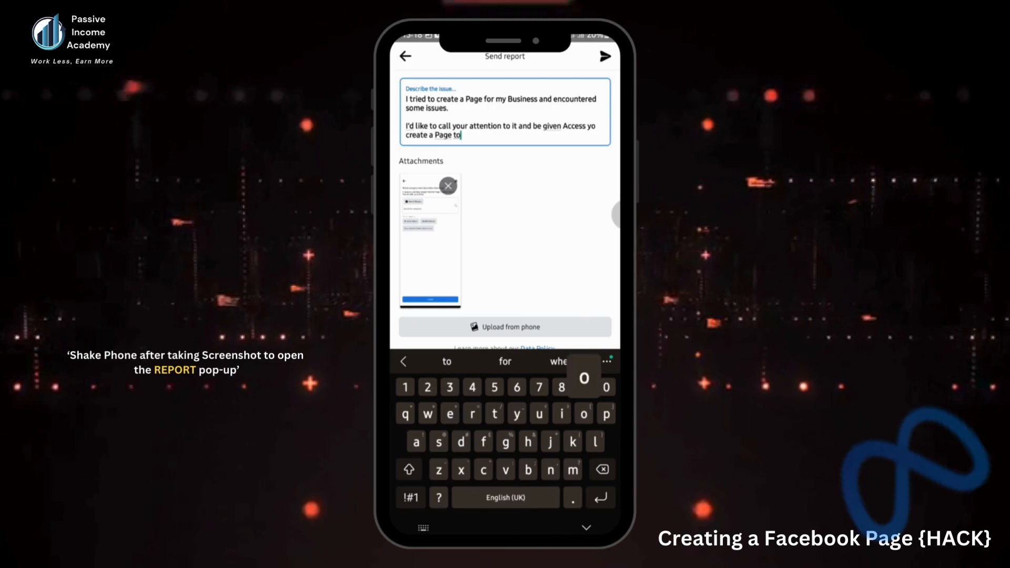
{"action": "type", "text": " run "}
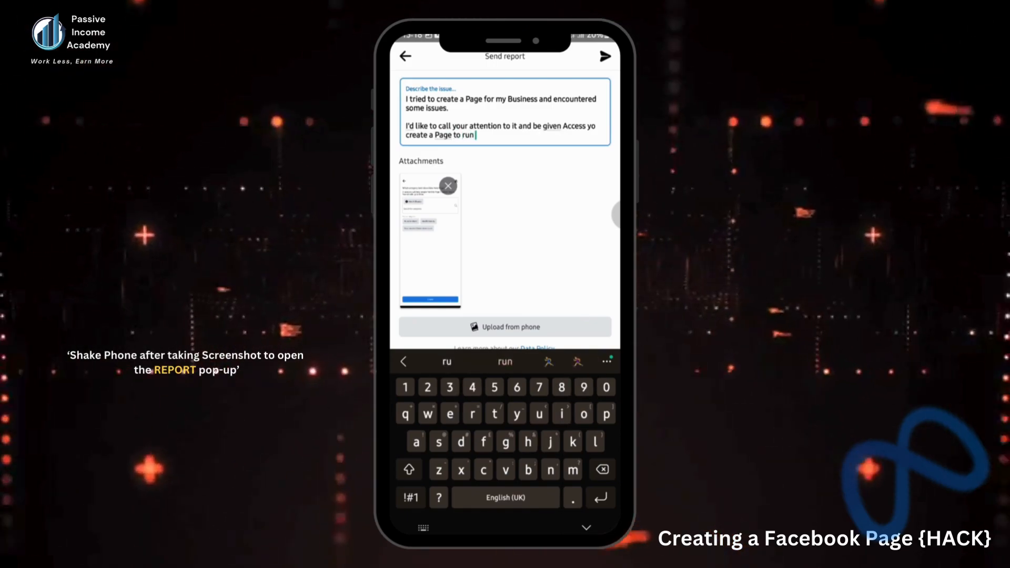
{"action": "type", "text": "my business."}
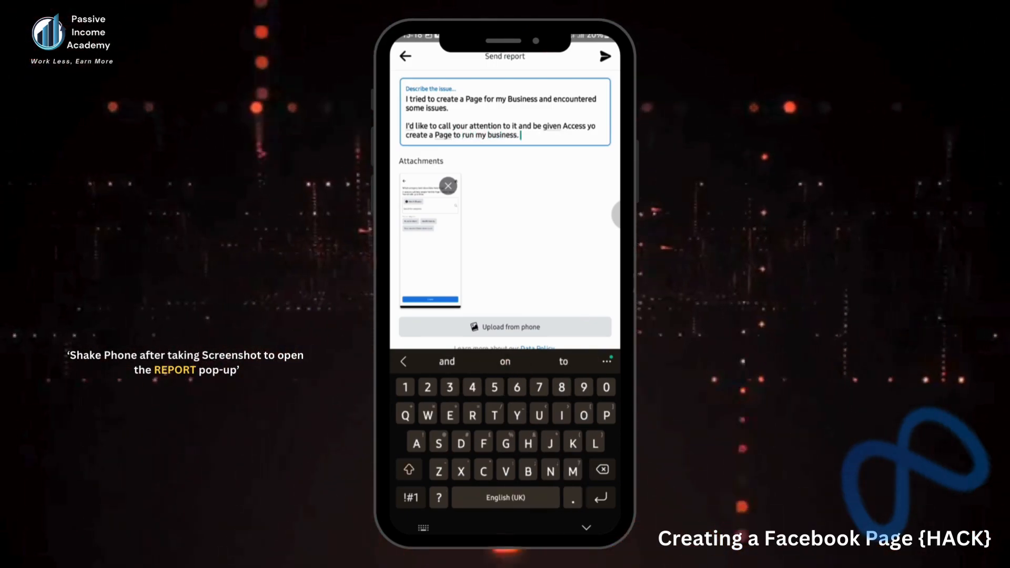
{"action": "key", "text": "Return"}
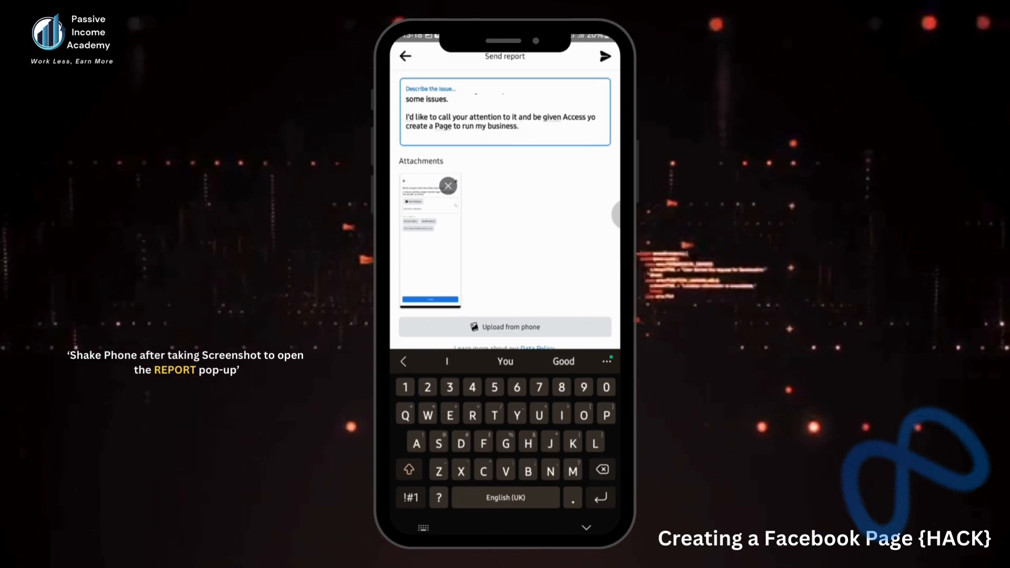
{"action": "type", "text": "Thanks"}
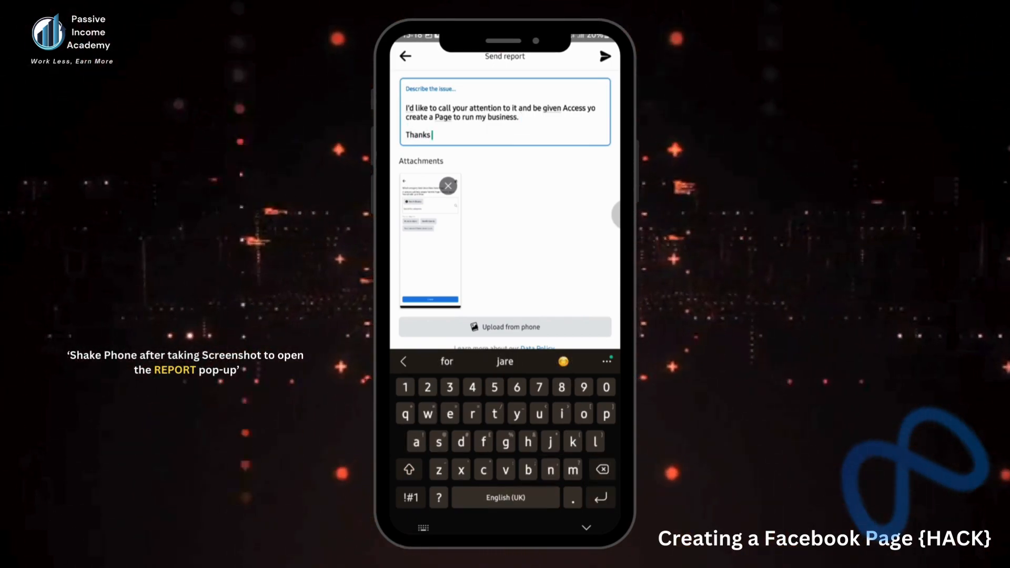
{"action": "type", "text": " in"}
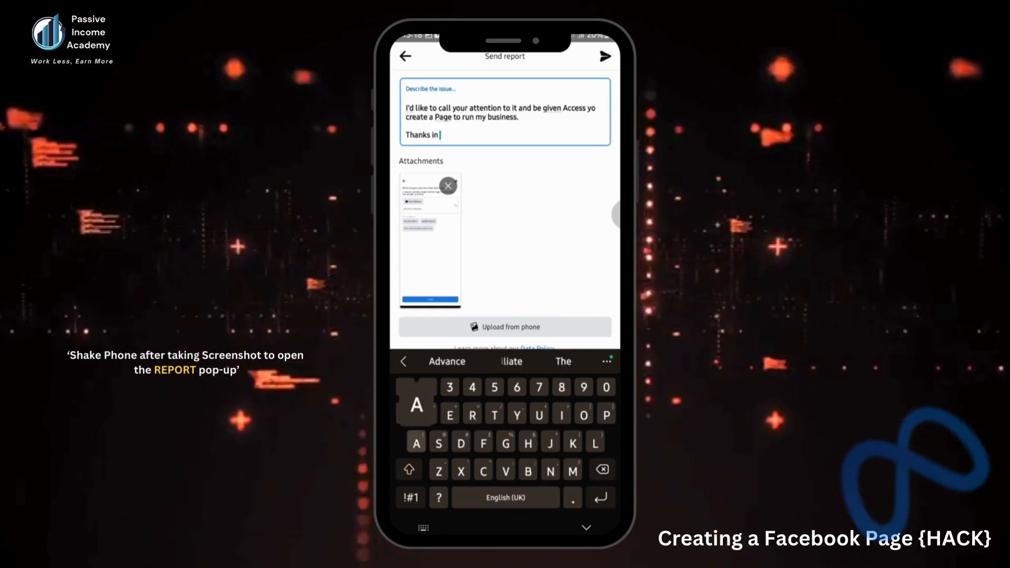
{"action": "type", "text": " Advance"}
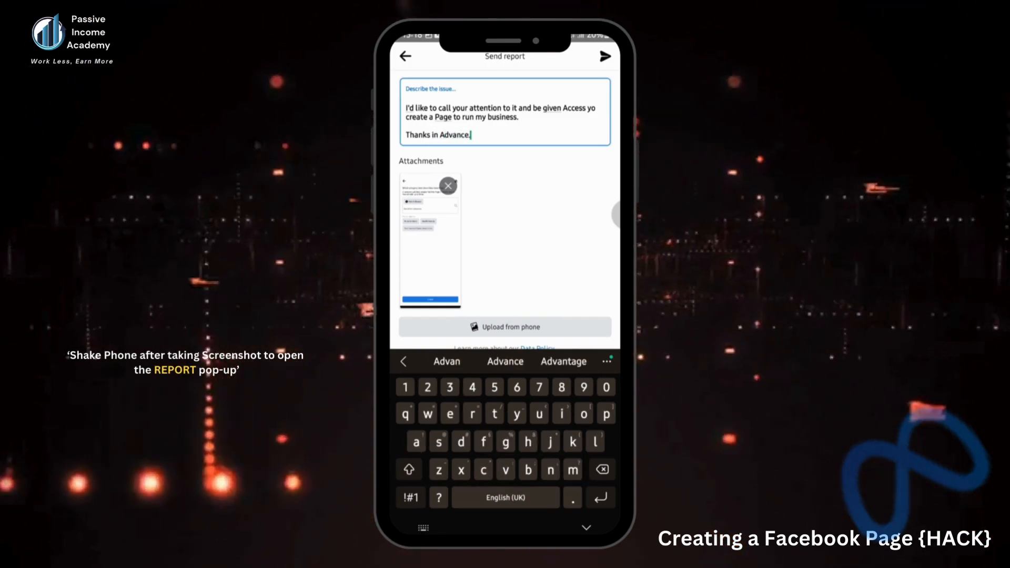
{"action": "type", "text": "."}
Hide the keyboard after completing the report's sign-off
{"action": "key", "text": "Escape"}
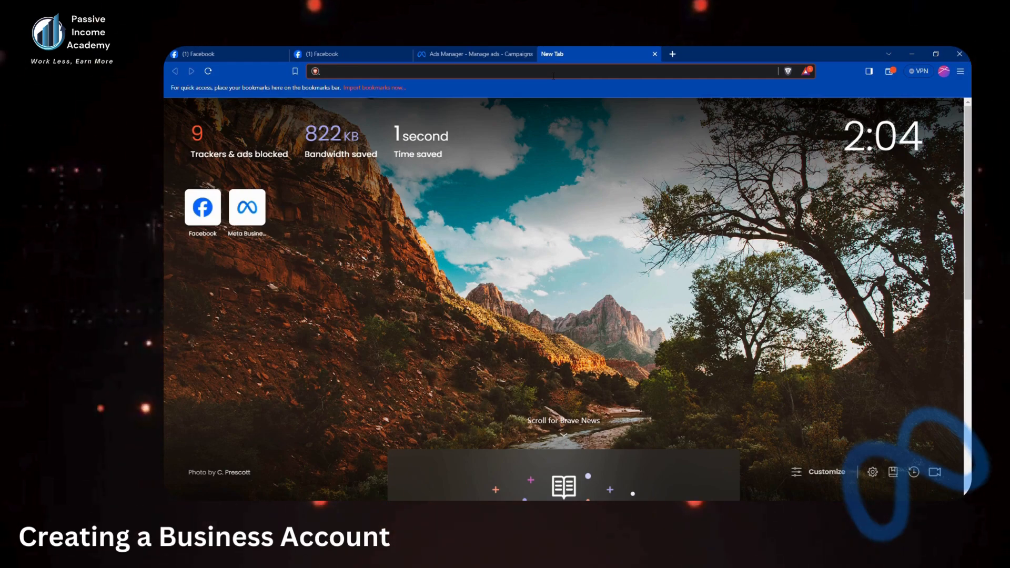
Load business.facebook.com in Brave to reach the Meta Ads Mastery Business Suite home
{"action": "type", "text": "busim"}
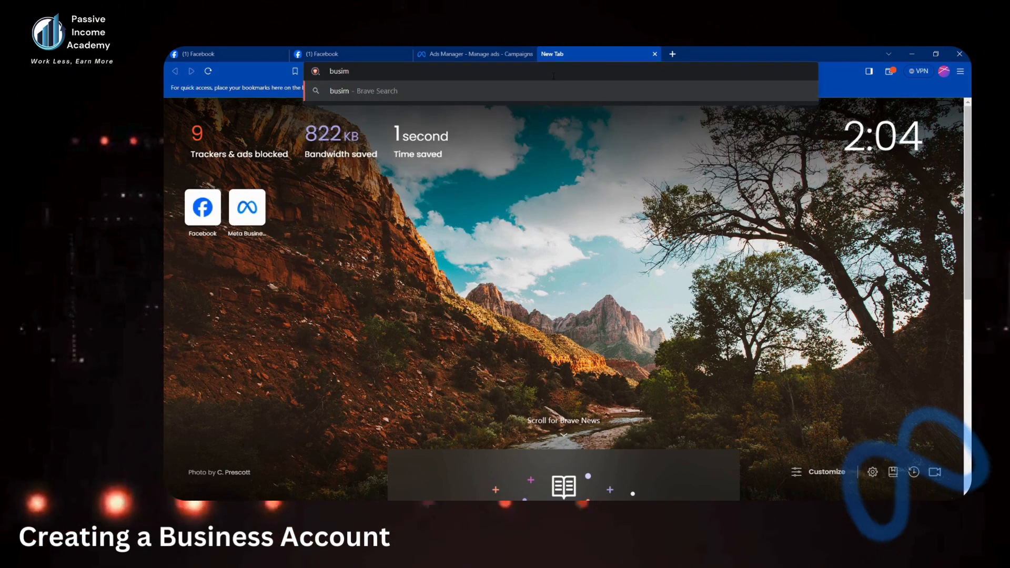
{"action": "key", "text": "BackSpace"}
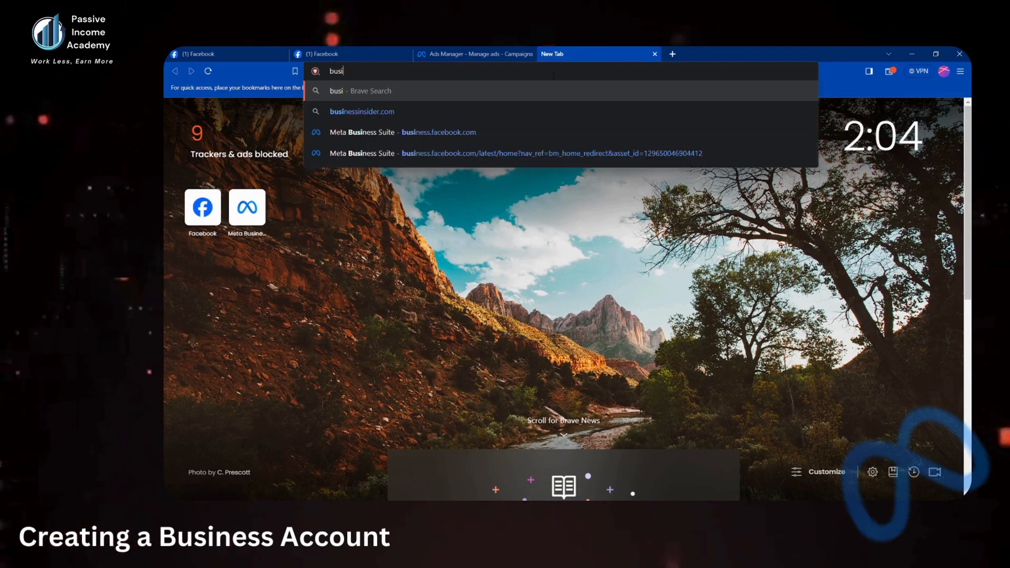
{"action": "type", "text": "ness"}
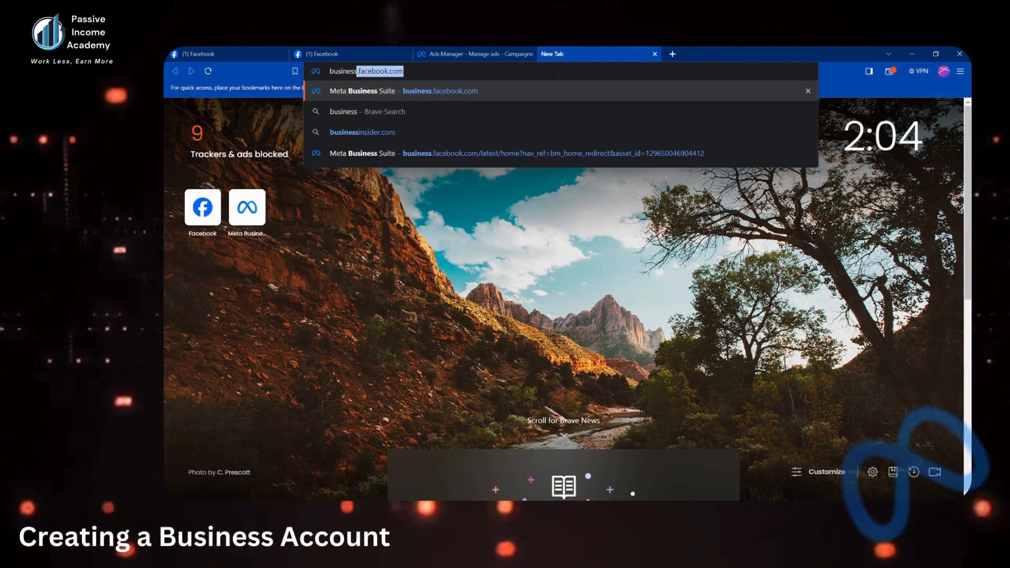
{"action": "type", "text": ".face"}
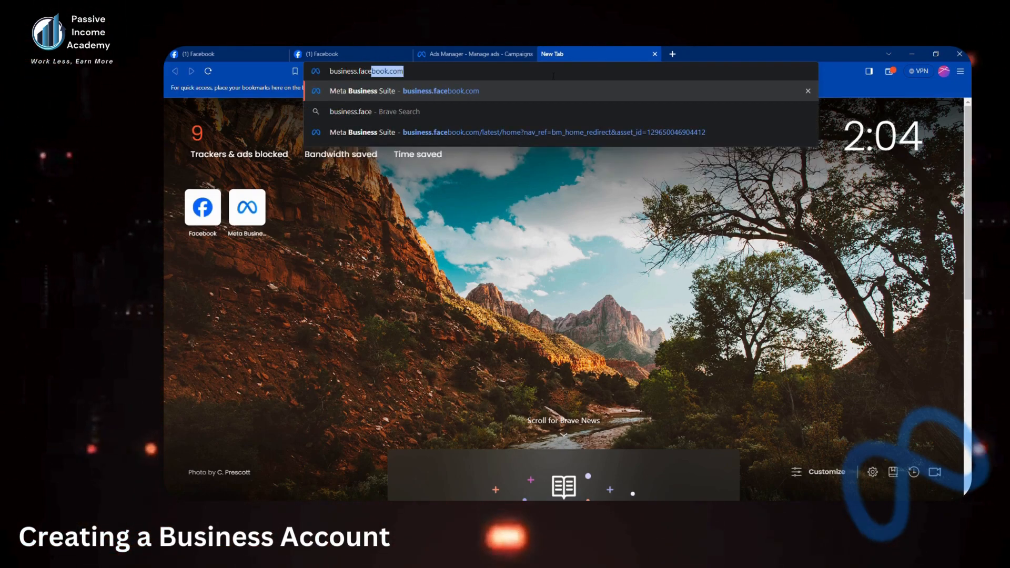
{"action": "type", "text": "book.com"}
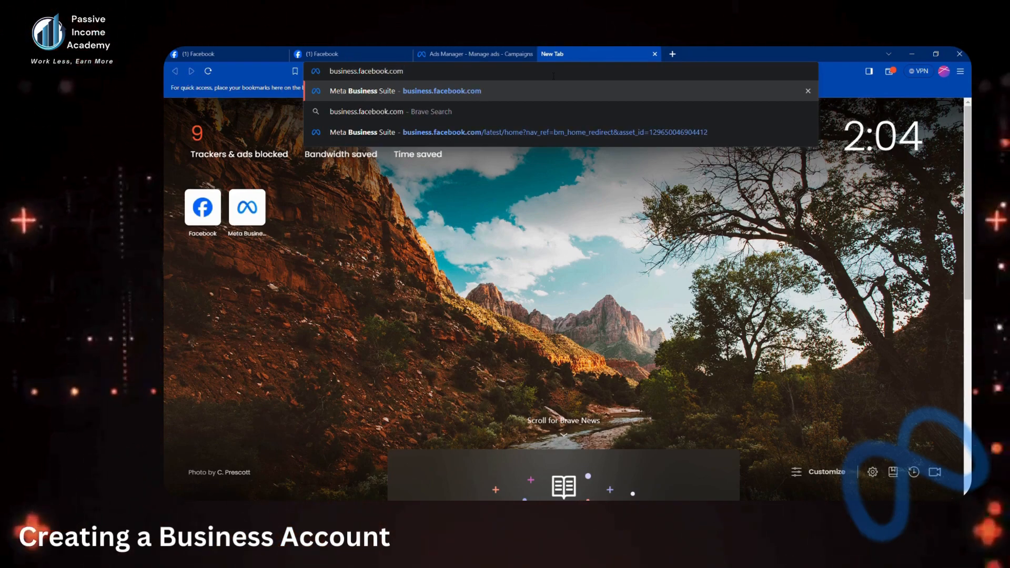
{"action": "key", "text": "Return"}
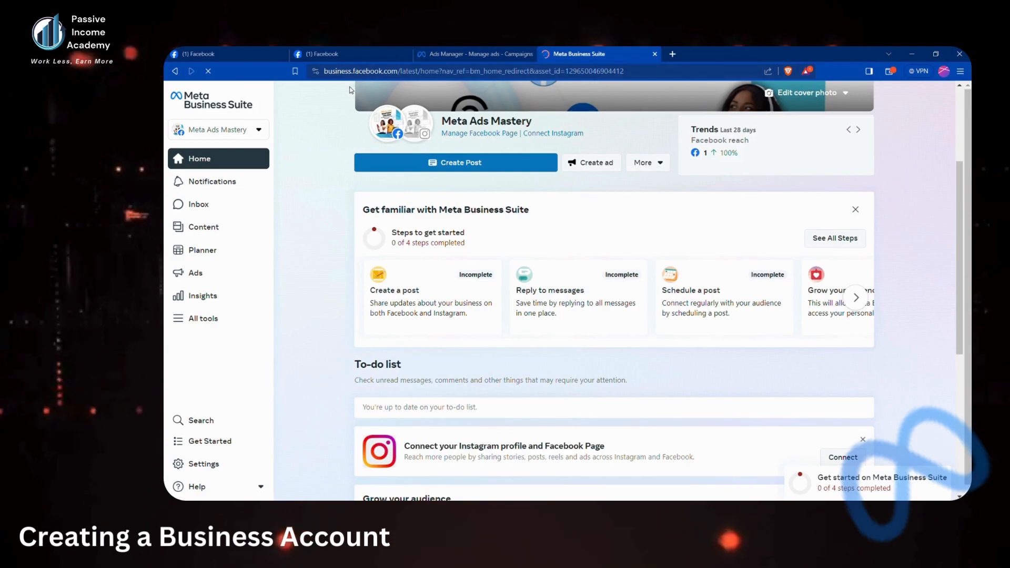
Open the Meta Ads Mastery account switcher to list the available business accounts
{"action": "left_click", "coordinate": [403, 71]}
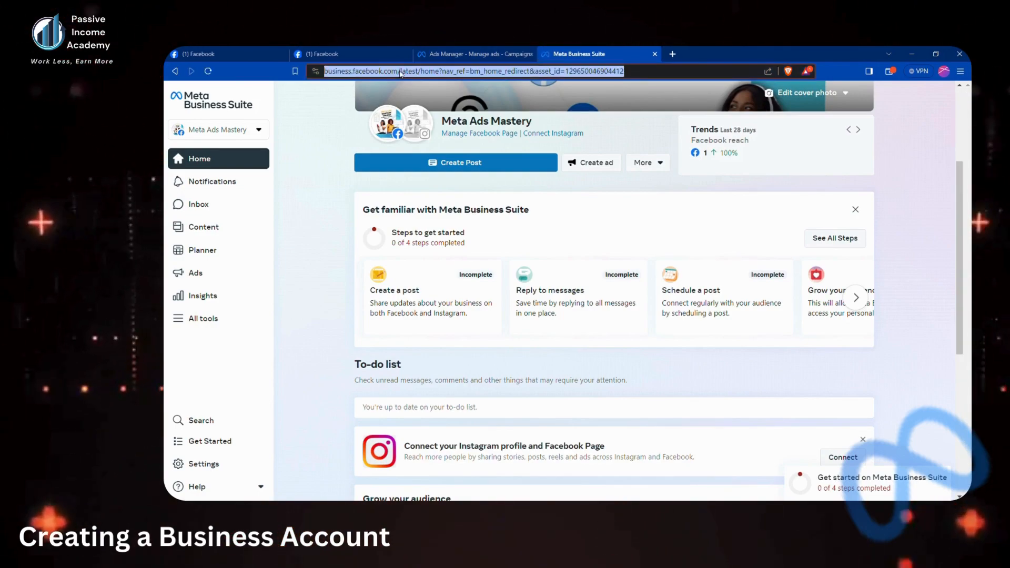
{"action": "left_click", "coordinate": [322, 157]}
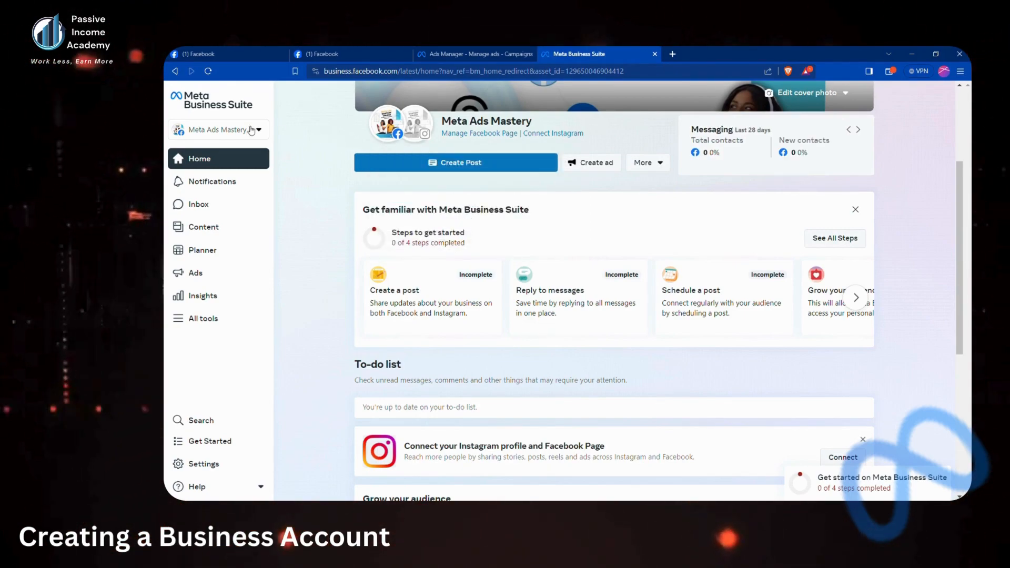
{"action": "left_click", "coordinate": [216, 128]}
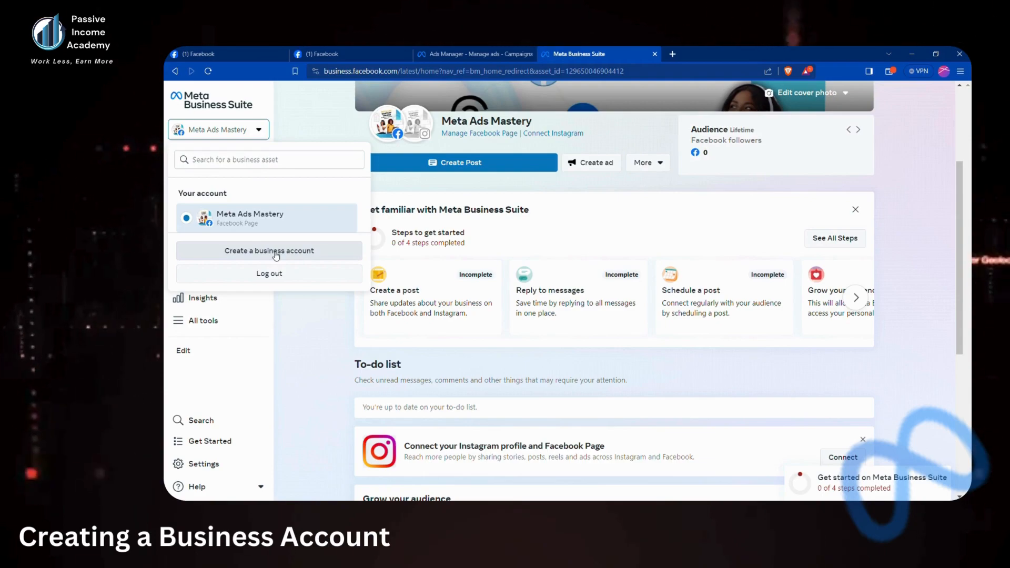
Choose 'Create a business account' from the account switcher
{"action": "left_click", "coordinate": [274, 252]}
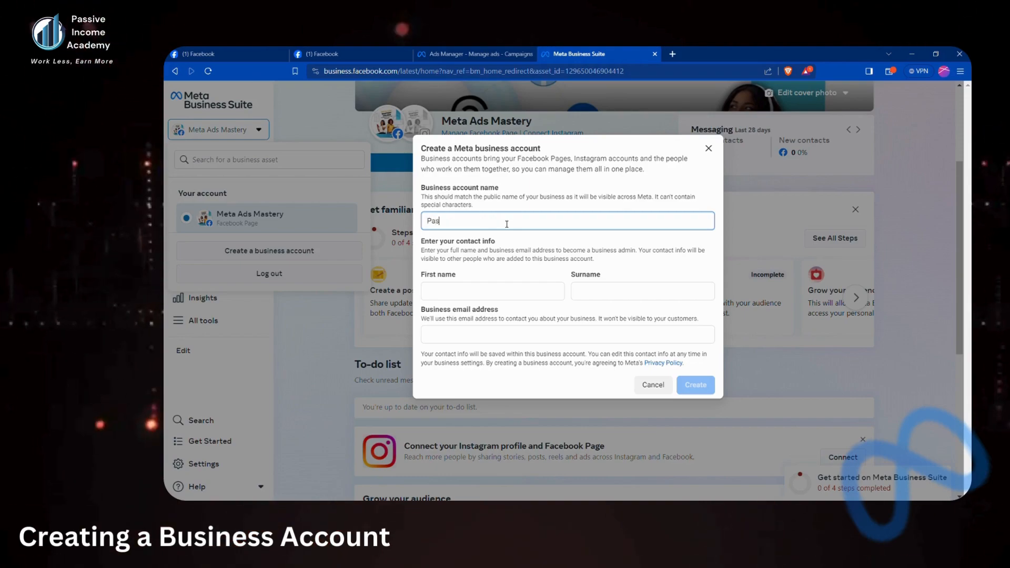
Complete the business name as 'Passive Income Academy' and enter the contact's first name and surname
{"action": "type", "text": "ive "}
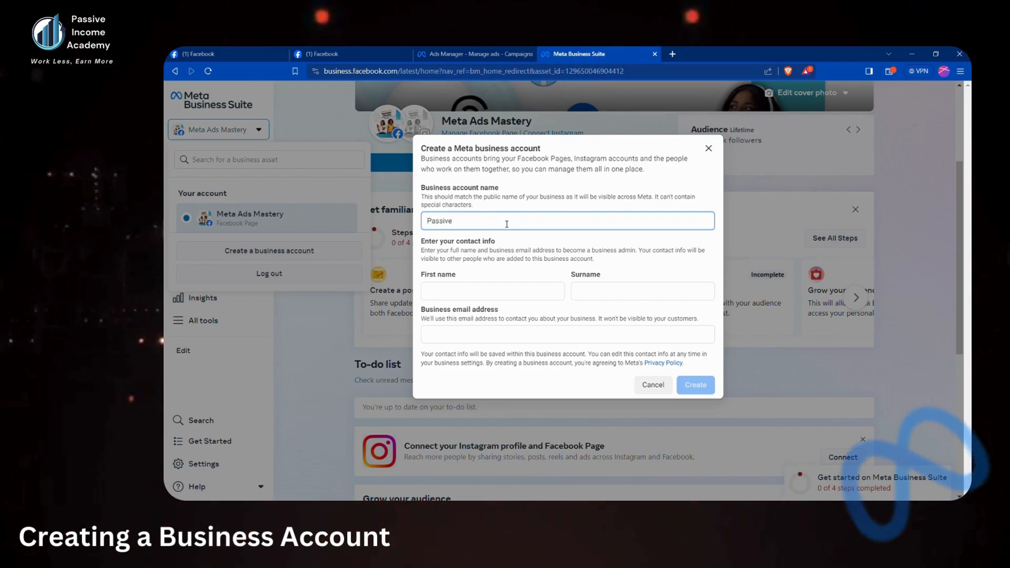
{"action": "type", "text": "Income Acade"}
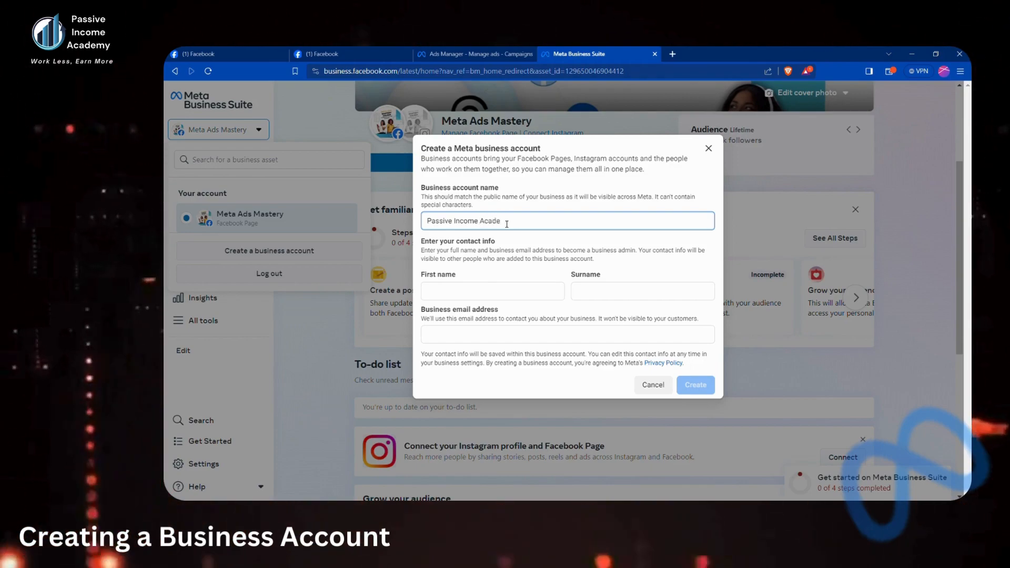
{"action": "type", "text": "my"}
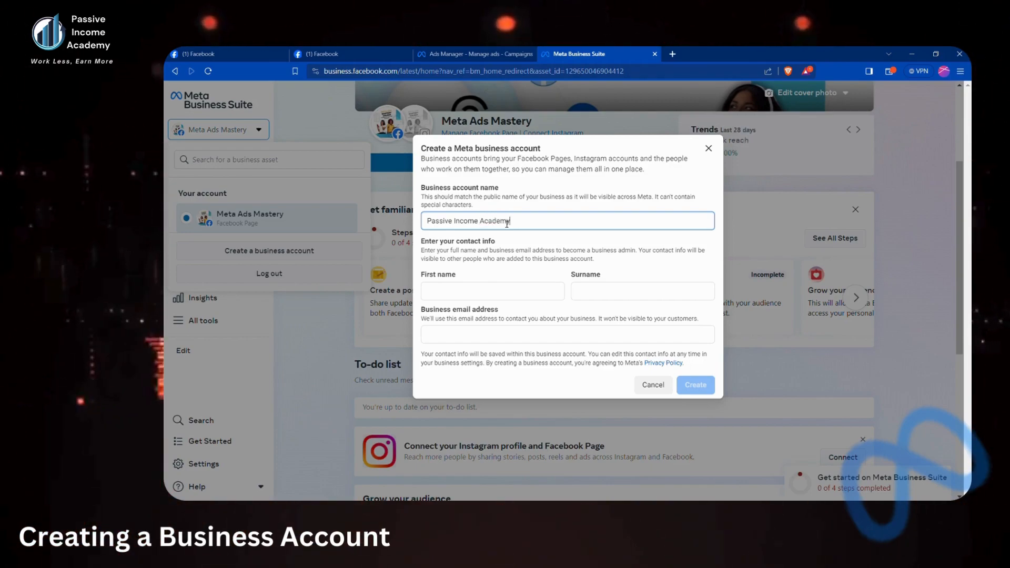
{"action": "left_click", "coordinate": [522, 292]}
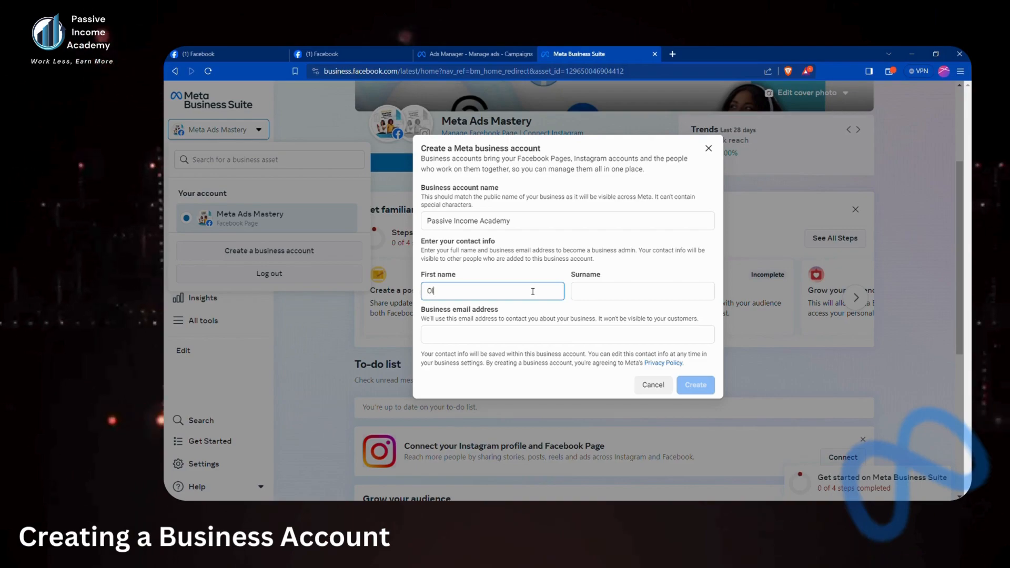
{"action": "key", "text": "BackSpace"}
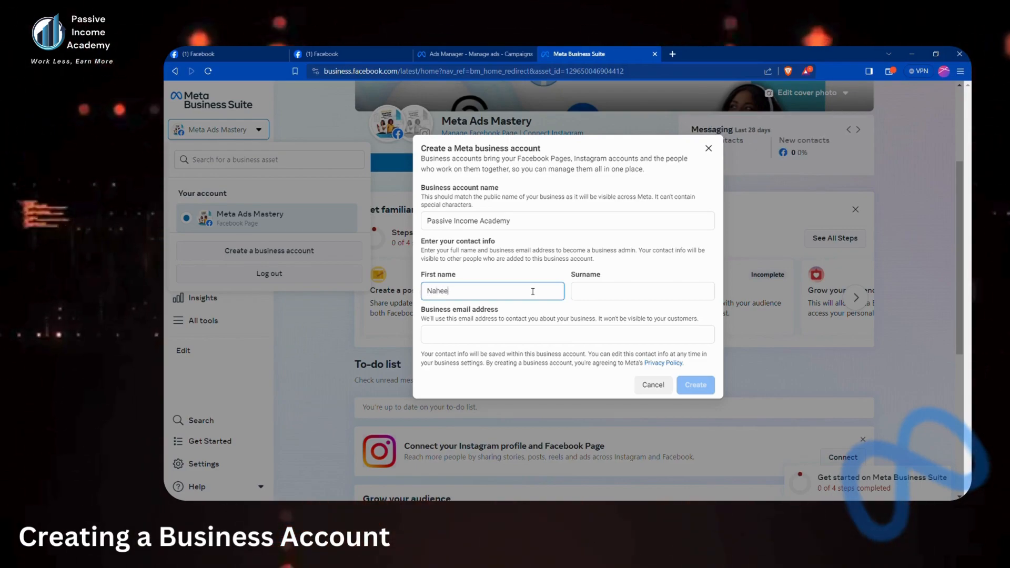
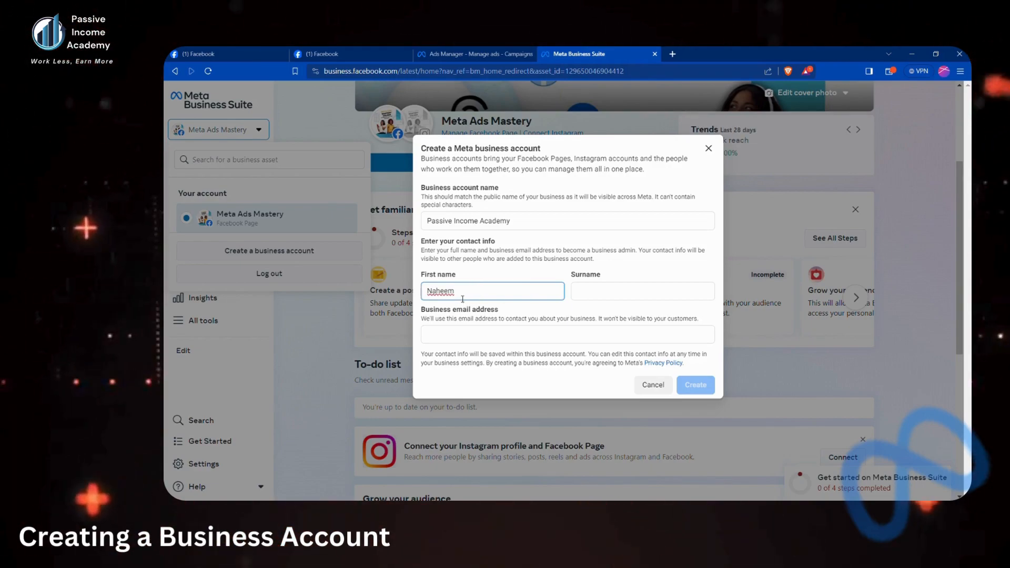
{"action": "key", "text": "Tab"}
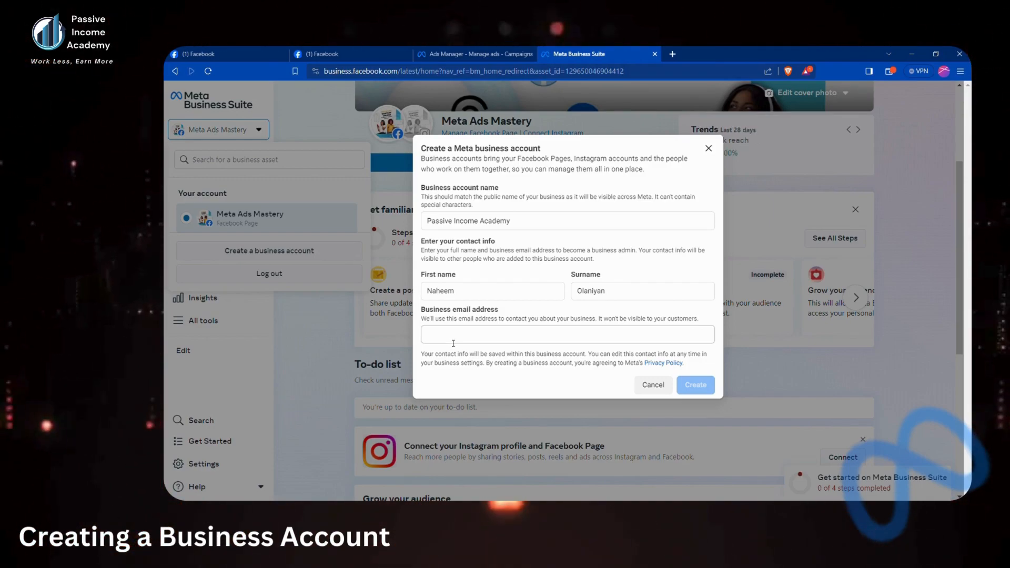
Enter the business email address and create the Passive Income Academy business account
{"action": "left_click", "coordinate": [453, 344]}
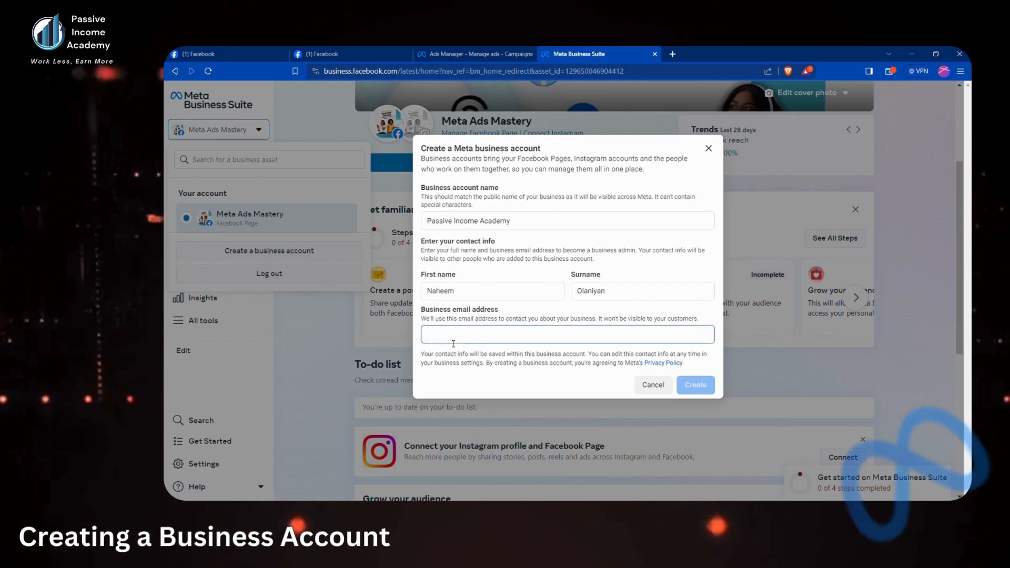
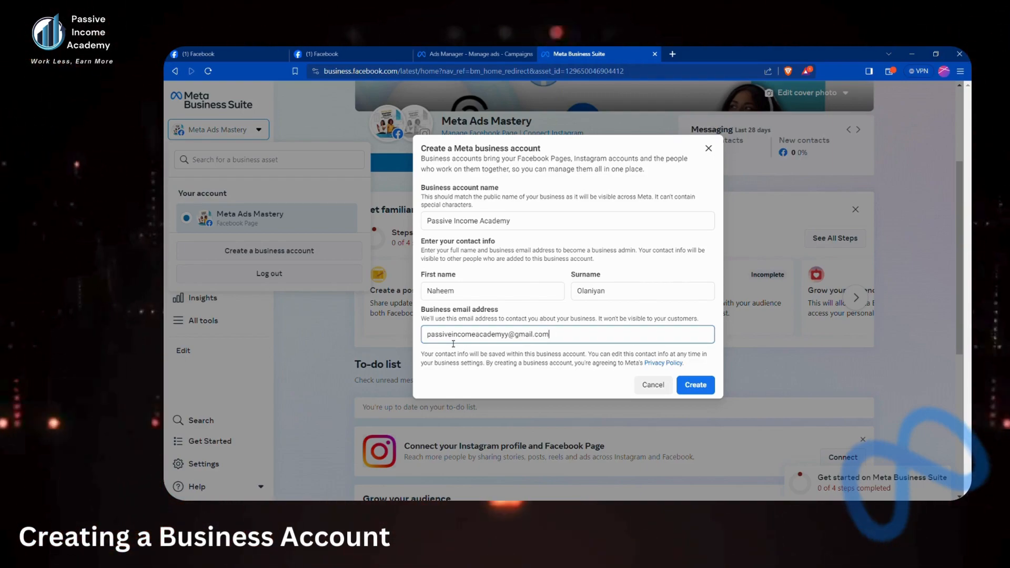
{"action": "left_click", "coordinate": [695, 389]}
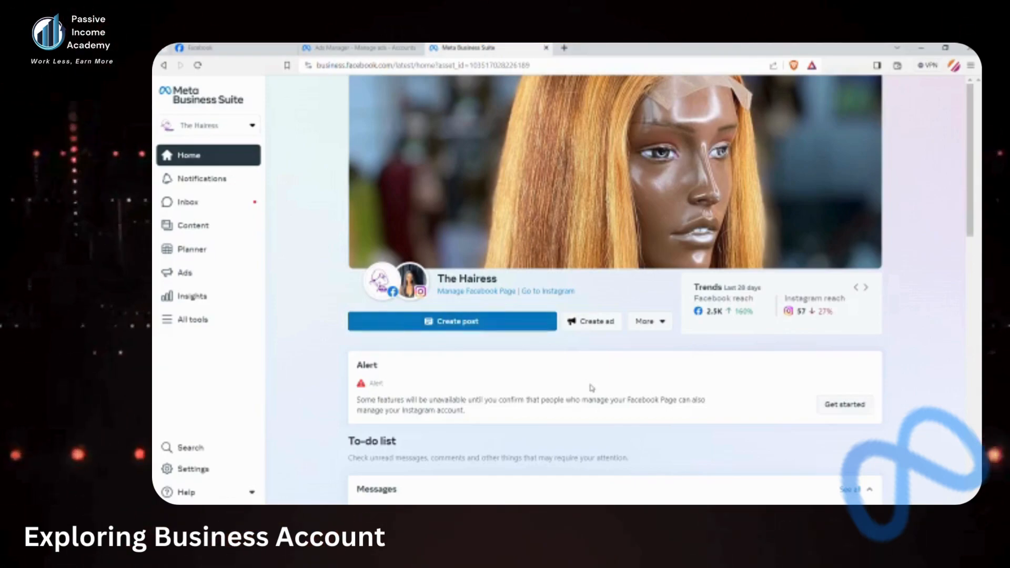
Scroll through the Home page sections, then open the Notifications list
{"action": "scroll", "coordinate": [489, 348], "scroll_direction": "down", "scroll_amount": 10}
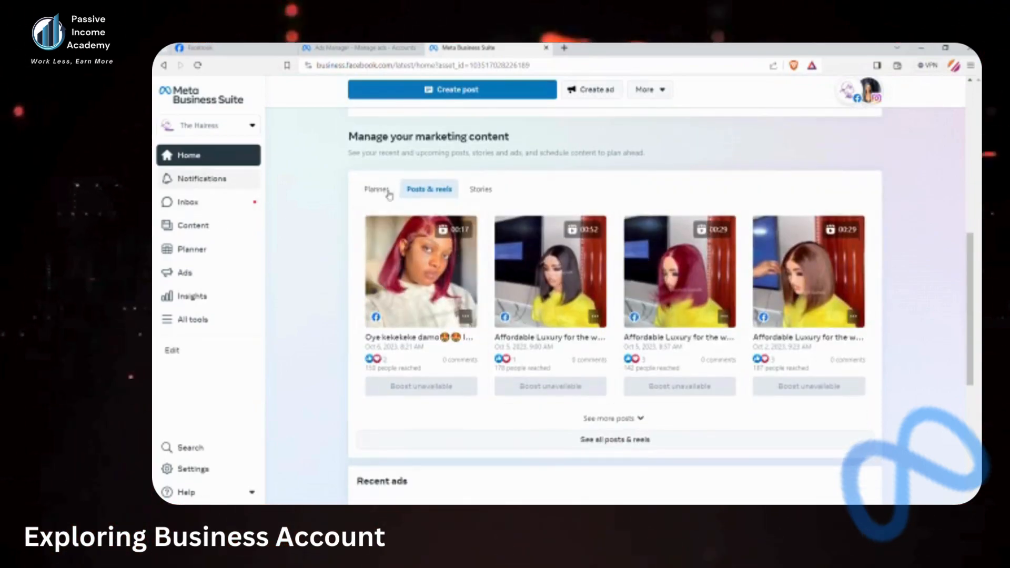
{"action": "scroll", "coordinate": [495, 207], "scroll_direction": "up", "scroll_amount": 3}
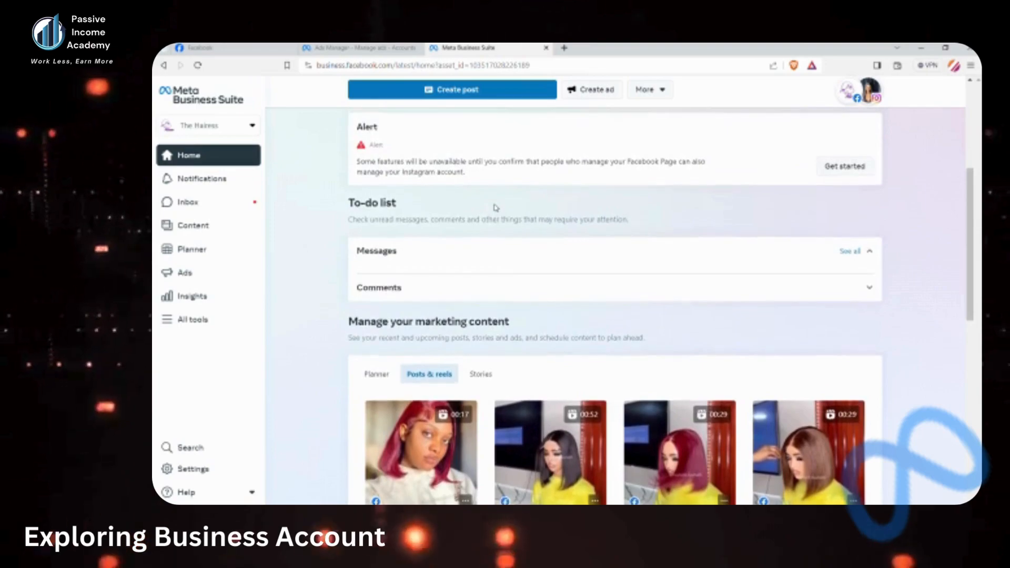
{"action": "scroll", "coordinate": [495, 208], "scroll_direction": "down", "scroll_amount": 3}
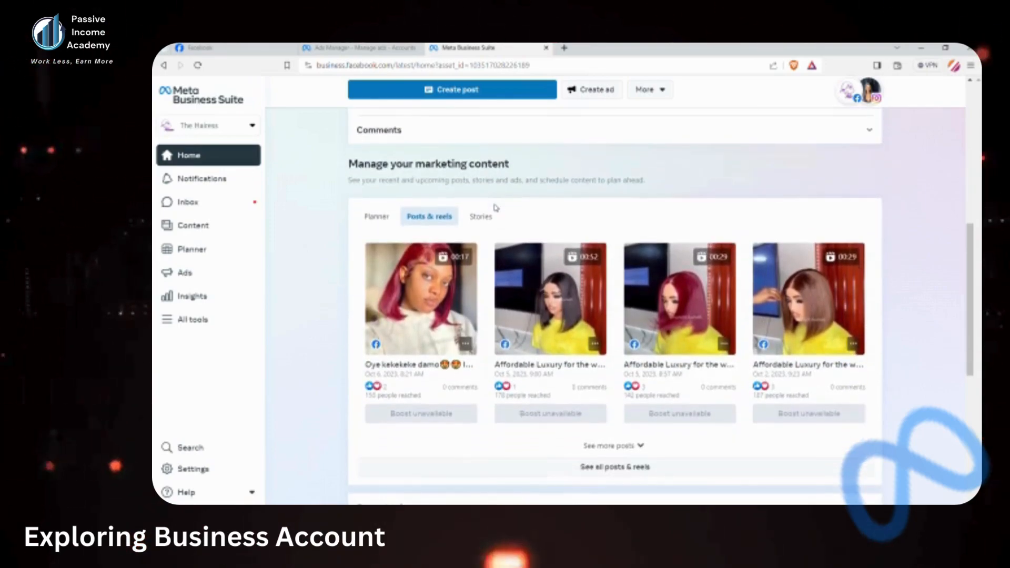
{"action": "scroll", "coordinate": [495, 207], "scroll_direction": "down", "scroll_amount": 4}
{"action": "scroll", "coordinate": [495, 207], "scroll_direction": "up", "scroll_amount": 3}
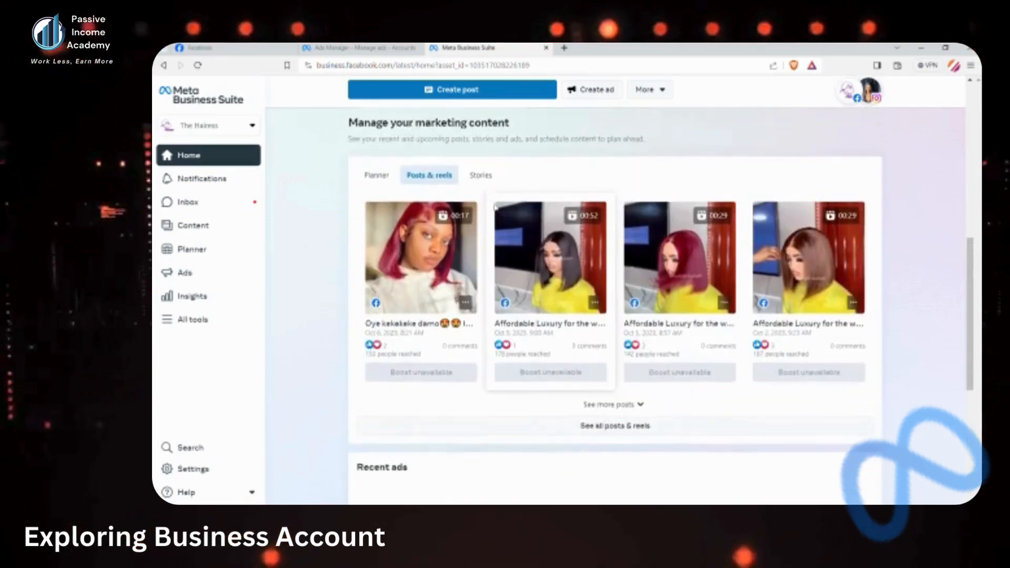
{"action": "scroll", "coordinate": [495, 208], "scroll_direction": "up", "scroll_amount": 3}
{"action": "left_click", "coordinate": [201, 180]}
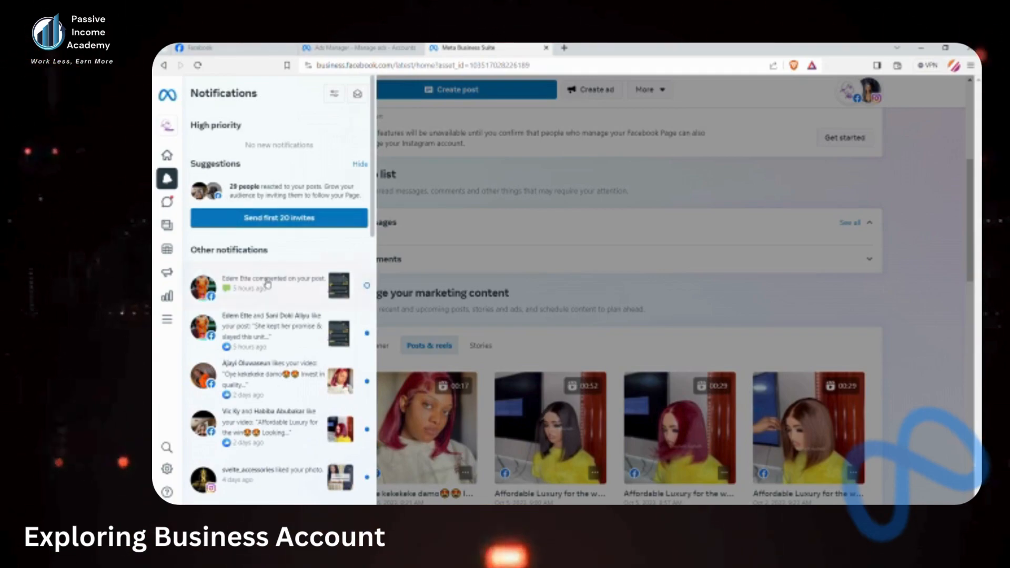
Scroll through the recent notifications, then switch to the Inbox of Messenger and Instagram messages
{"action": "scroll", "coordinate": [267, 284], "scroll_direction": "down", "scroll_amount": 5}
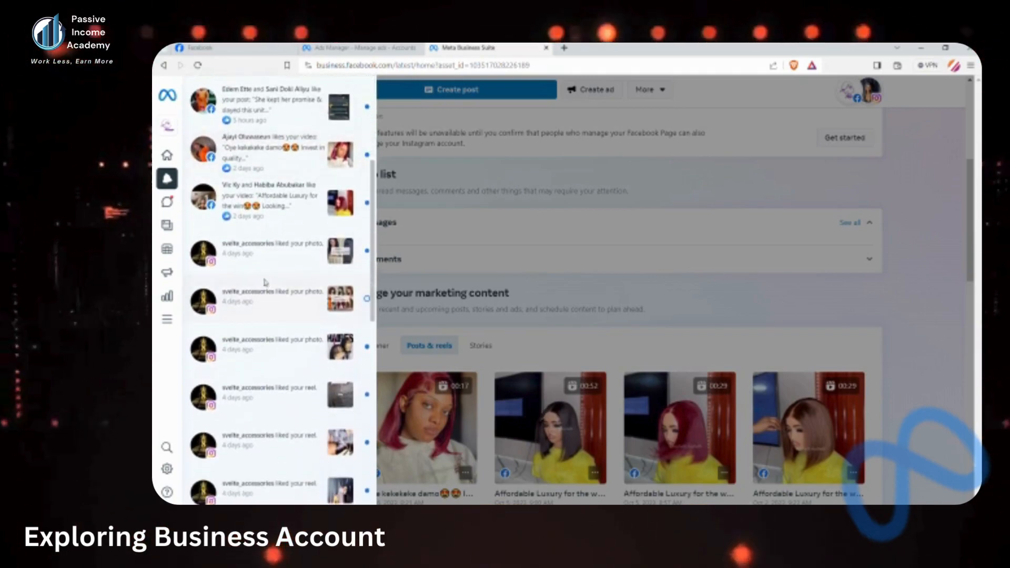
{"action": "scroll", "coordinate": [266, 283], "scroll_direction": "down", "scroll_amount": 2}
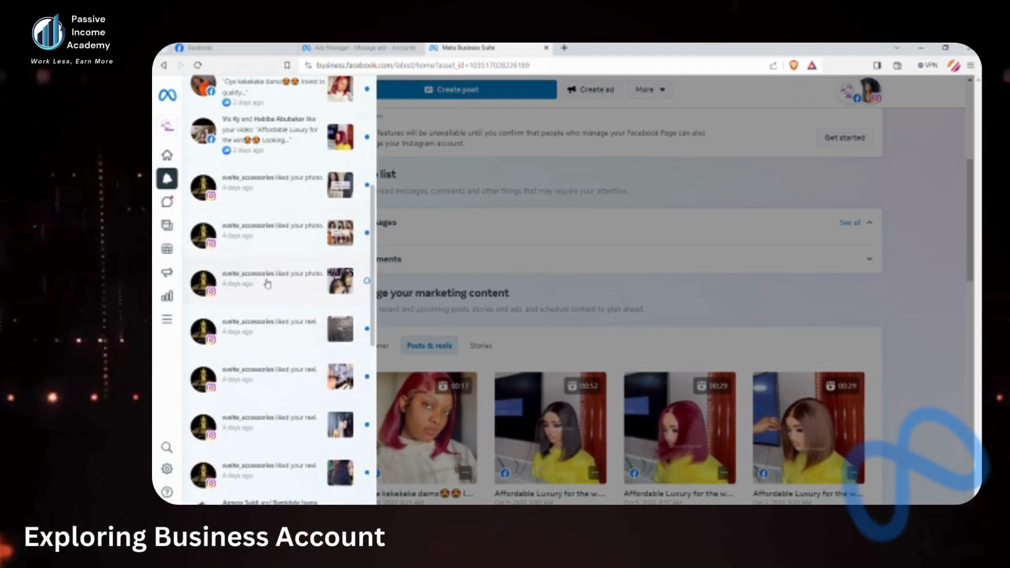
{"action": "scroll", "coordinate": [267, 285], "scroll_direction": "down", "scroll_amount": 4}
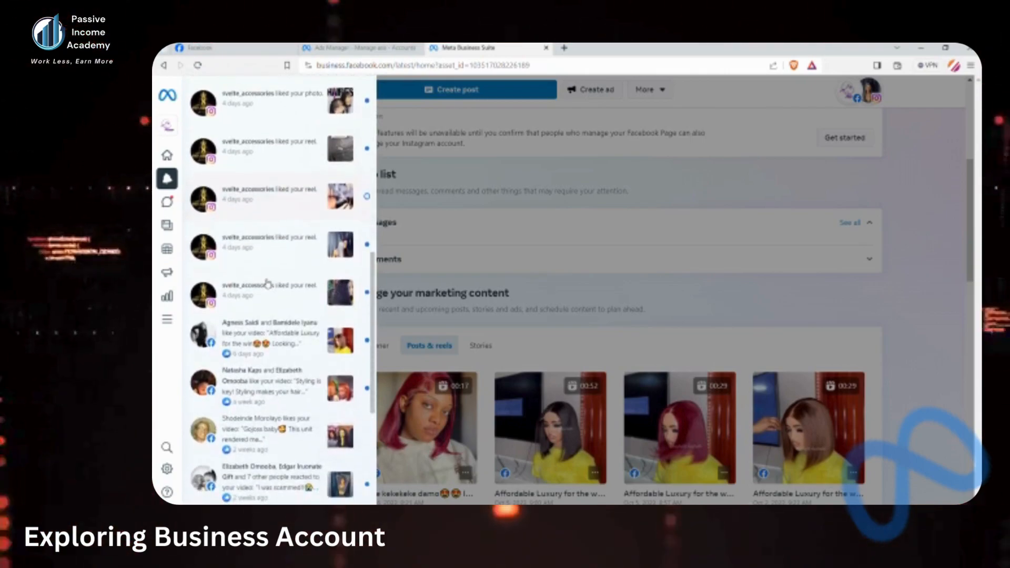
{"action": "scroll", "coordinate": [267, 284], "scroll_direction": "down", "scroll_amount": 4}
{"action": "scroll", "coordinate": [267, 284], "scroll_direction": "up", "scroll_amount": 5}
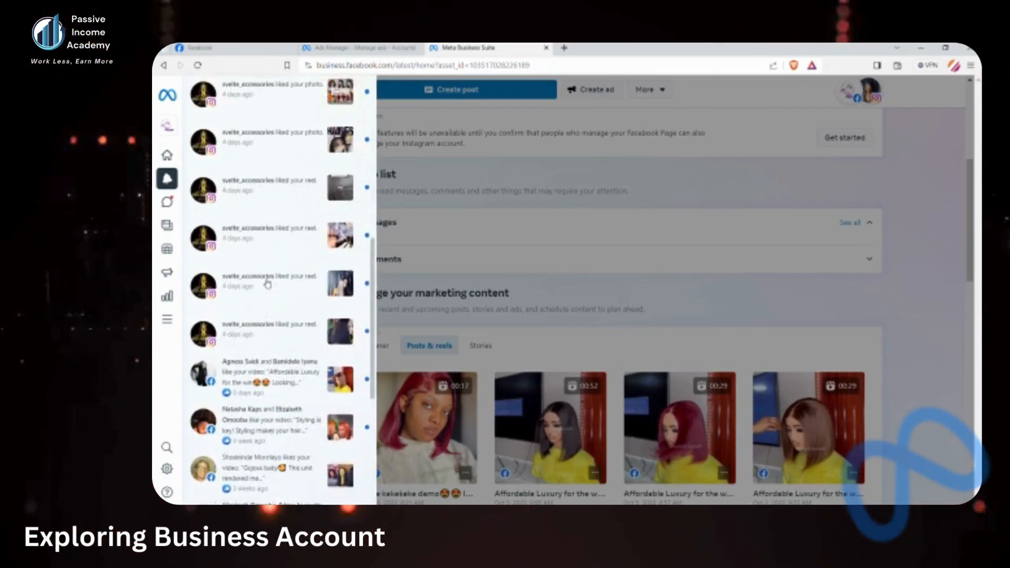
{"action": "scroll", "coordinate": [267, 285], "scroll_direction": "up", "scroll_amount": 5}
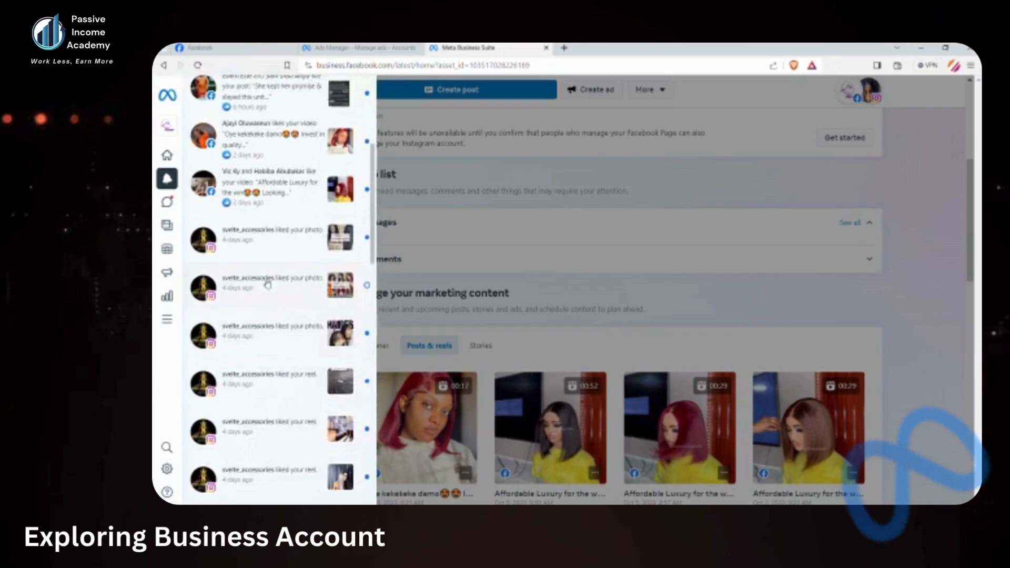
{"action": "left_click", "coordinate": [407, 248]}
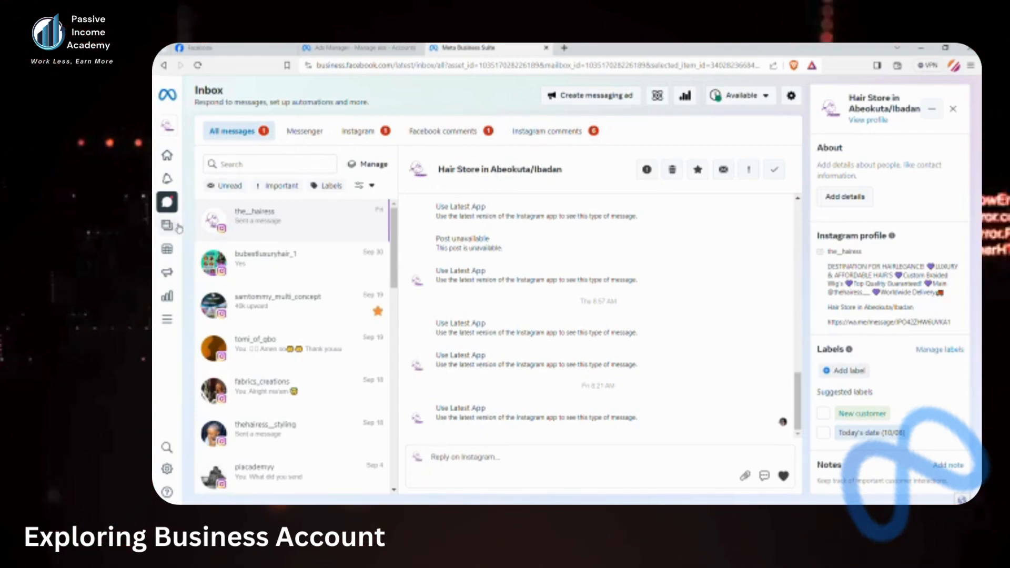
Go to the Content section to view the published posts and reels
{"action": "mouse_move", "coordinate": [180, 228]}
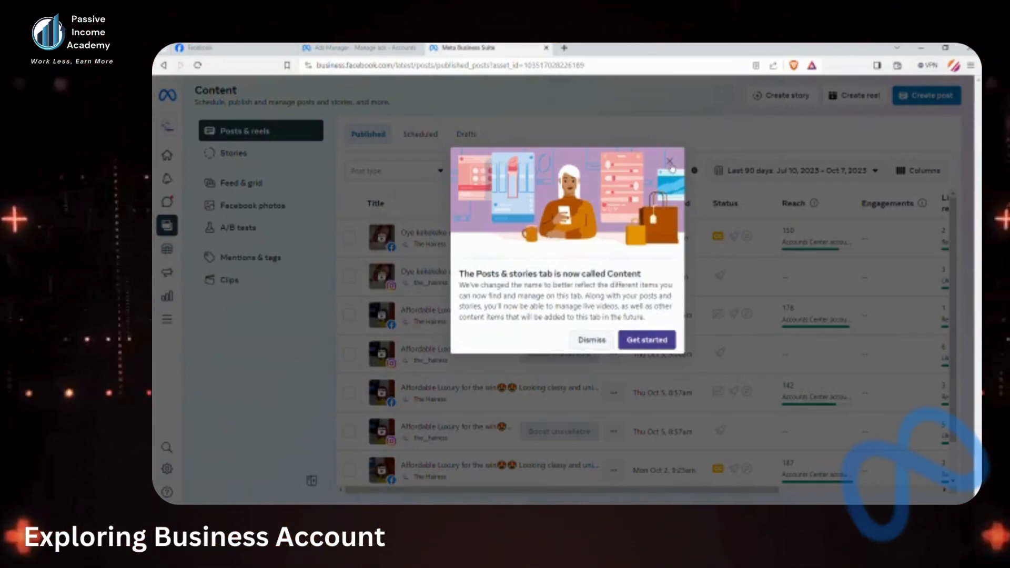
Dismiss the Content rename notice, inspect the Oct 5 Facebook post, then open the Planner
{"action": "left_click", "coordinate": [670, 162]}
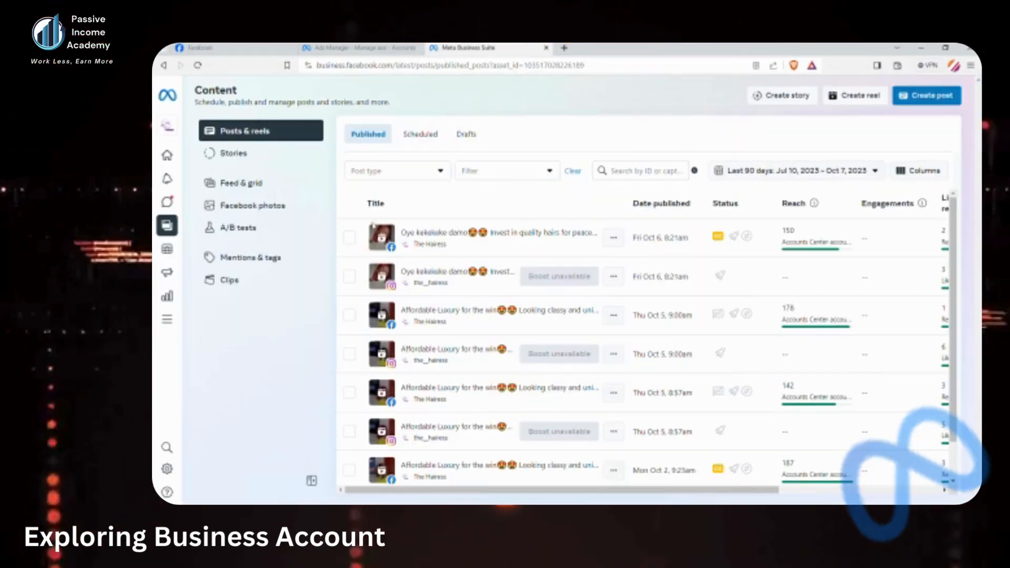
{"action": "scroll", "coordinate": [478, 258], "scroll_direction": "down", "scroll_amount": 1}
{"action": "scroll", "coordinate": [478, 258], "scroll_direction": "down", "scroll_amount": 3}
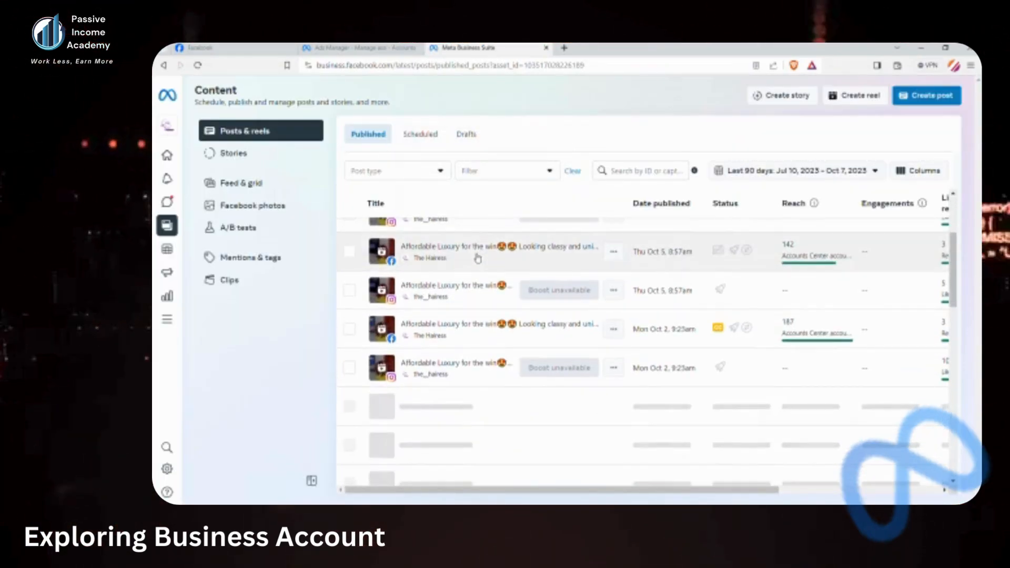
{"action": "left_click", "coordinate": [575, 260]}
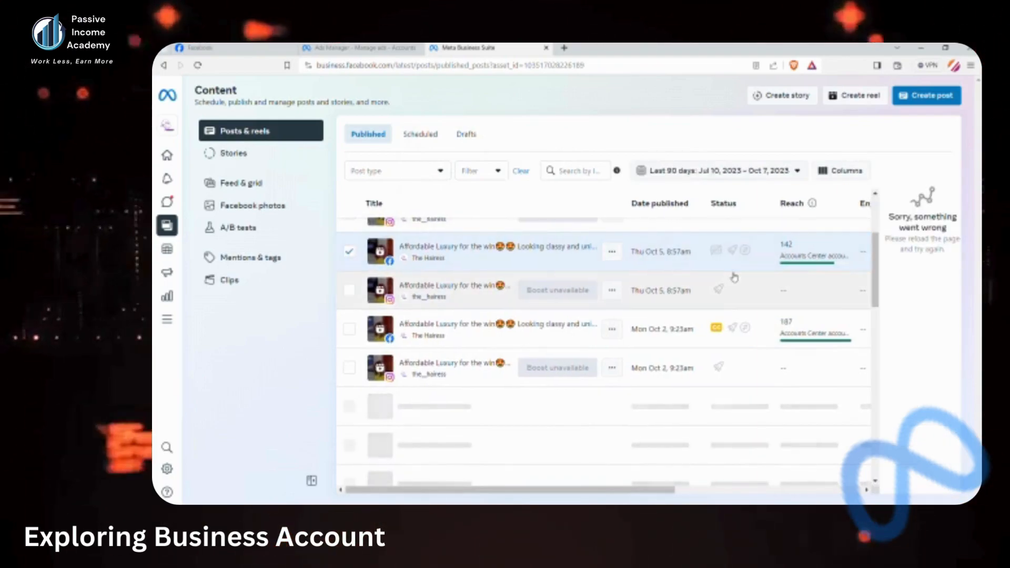
{"action": "scroll", "coordinate": [735, 278], "scroll_direction": "right", "scroll_amount": 5}
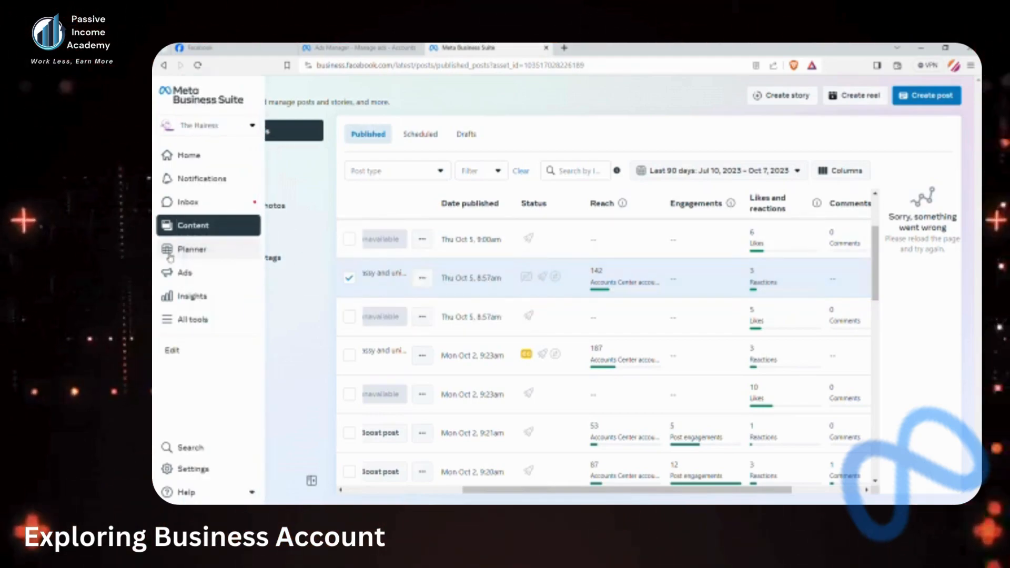
{"action": "left_click", "coordinate": [169, 250]}
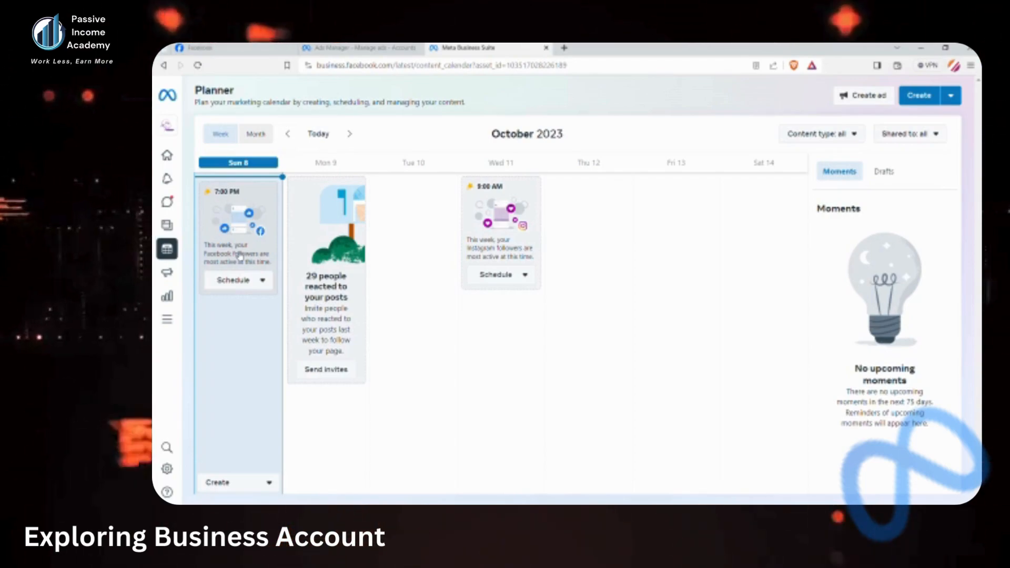
Check the 7:00 PM slot's scheduling options, then open the Ads summary
{"action": "left_click", "coordinate": [260, 282]}
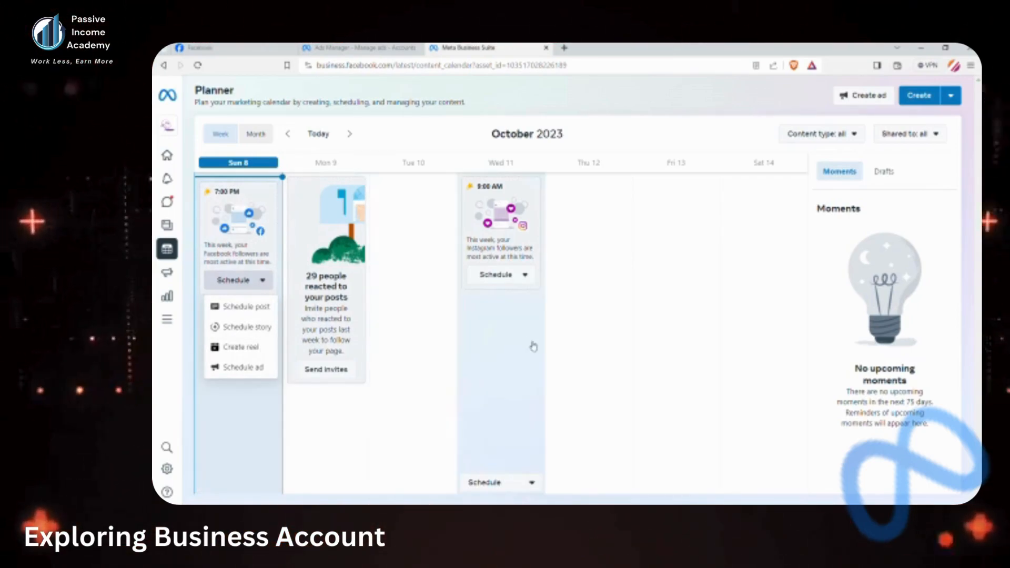
{"action": "left_click", "coordinate": [173, 276]}
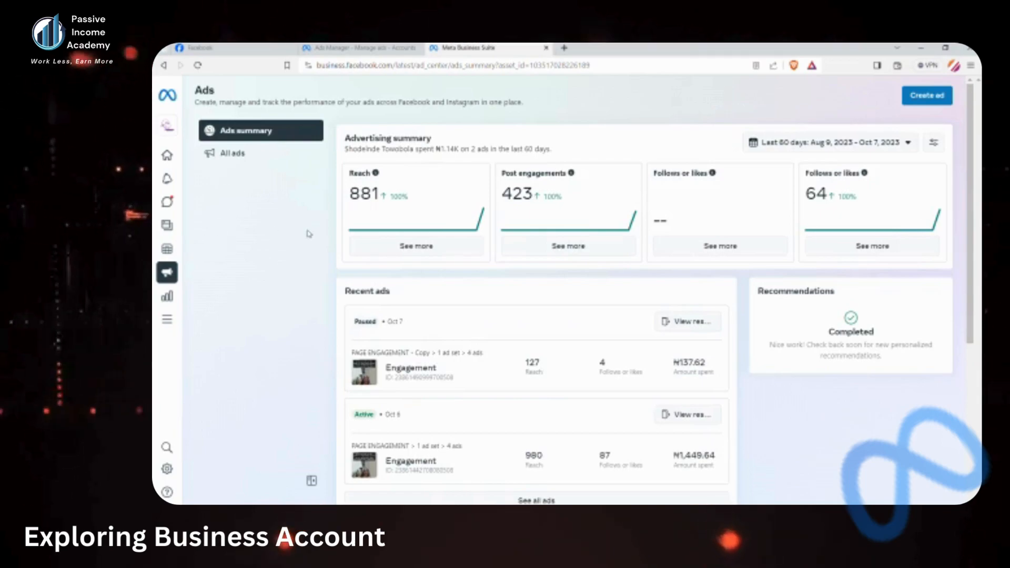
Open Insights to see the 28-day Facebook and Instagram reach overview
{"action": "left_click", "coordinate": [171, 305]}
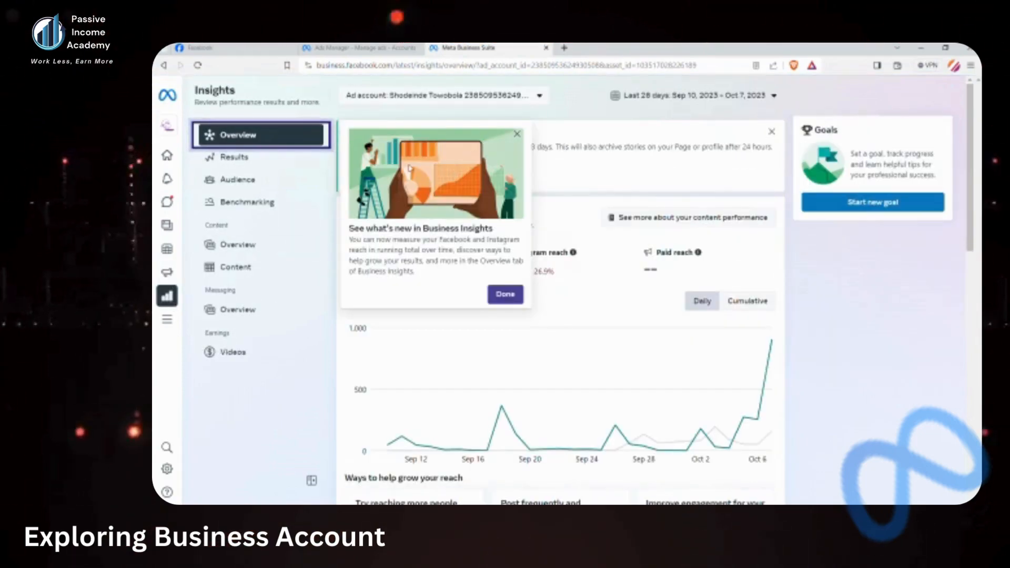
Dismiss the Business Insights notice, review Reach, Audience and Messaging, then open Results
{"action": "left_click", "coordinate": [521, 133]}
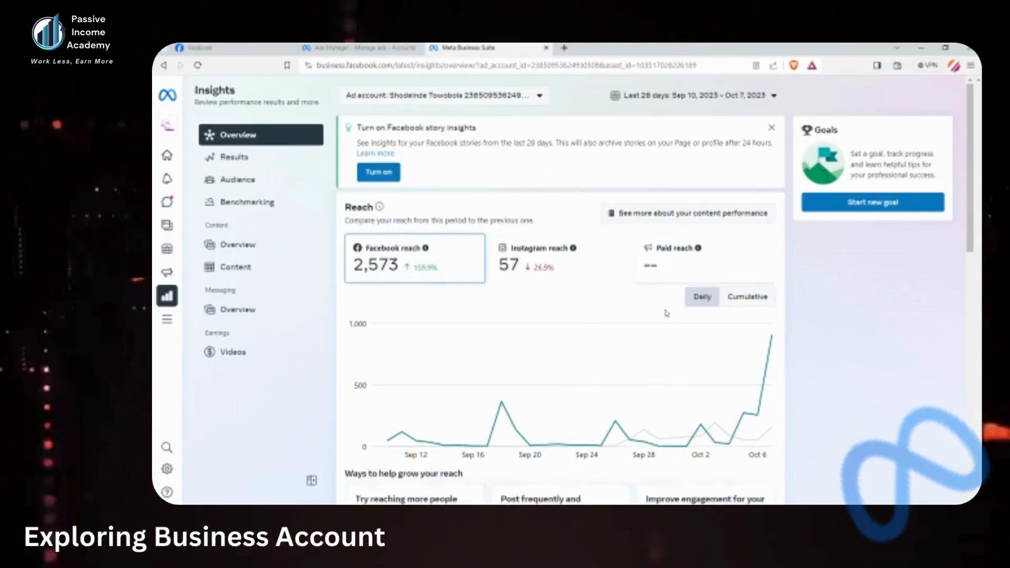
{"action": "scroll", "coordinate": [698, 269], "scroll_direction": "down", "scroll_amount": 3}
{"action": "scroll", "coordinate": [596, 388], "scroll_direction": "down", "scroll_amount": 6}
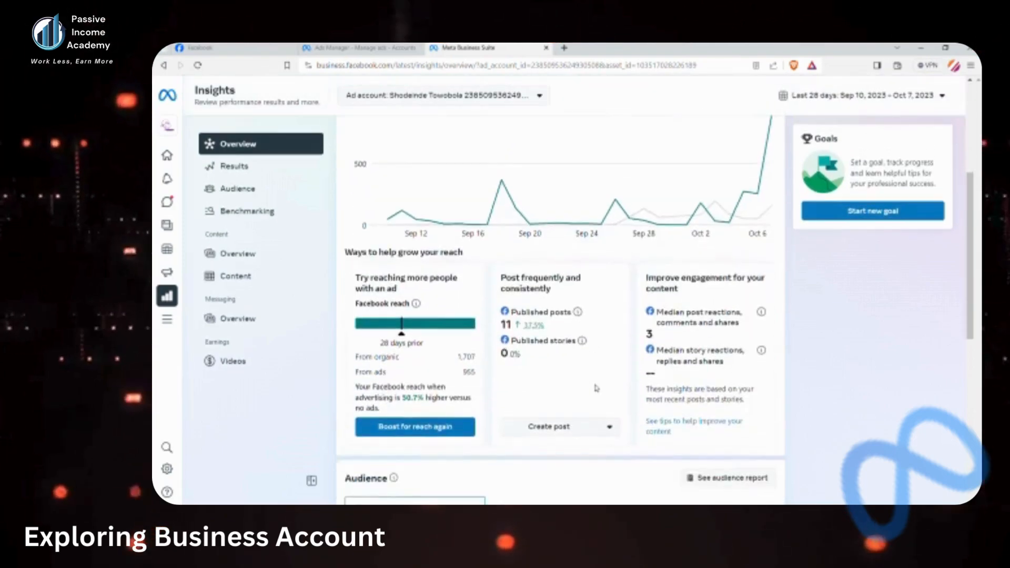
{"action": "scroll", "coordinate": [596, 389], "scroll_direction": "down", "scroll_amount": 3}
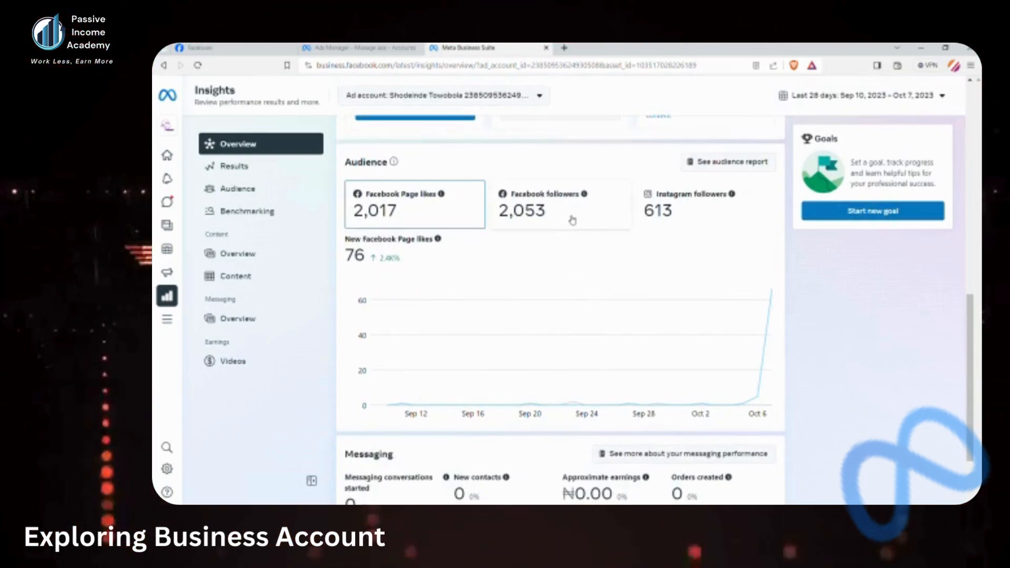
{"action": "scroll", "coordinate": [444, 326], "scroll_direction": "down", "scroll_amount": 2}
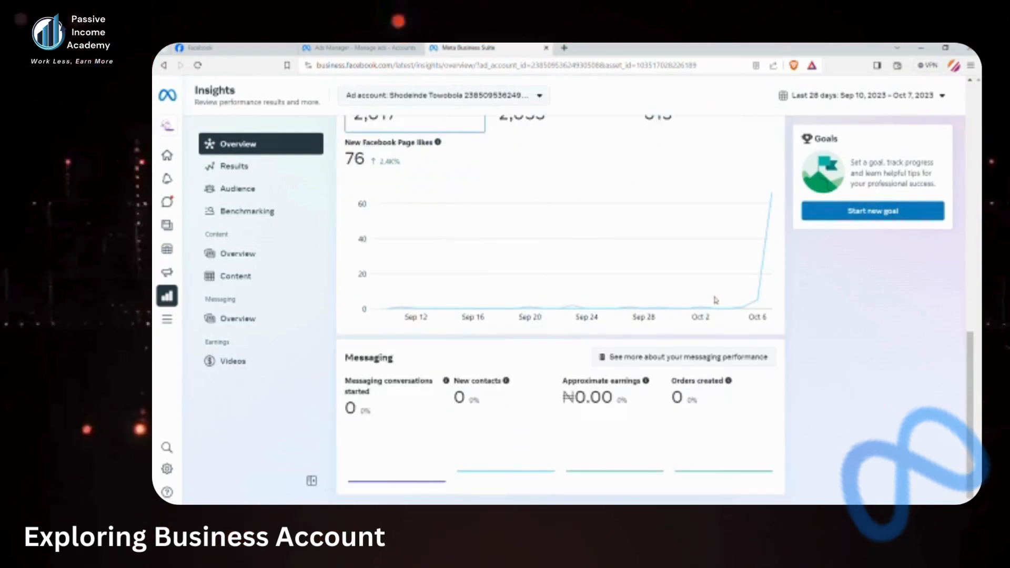
{"action": "scroll", "coordinate": [716, 300], "scroll_direction": "up", "scroll_amount": 2}
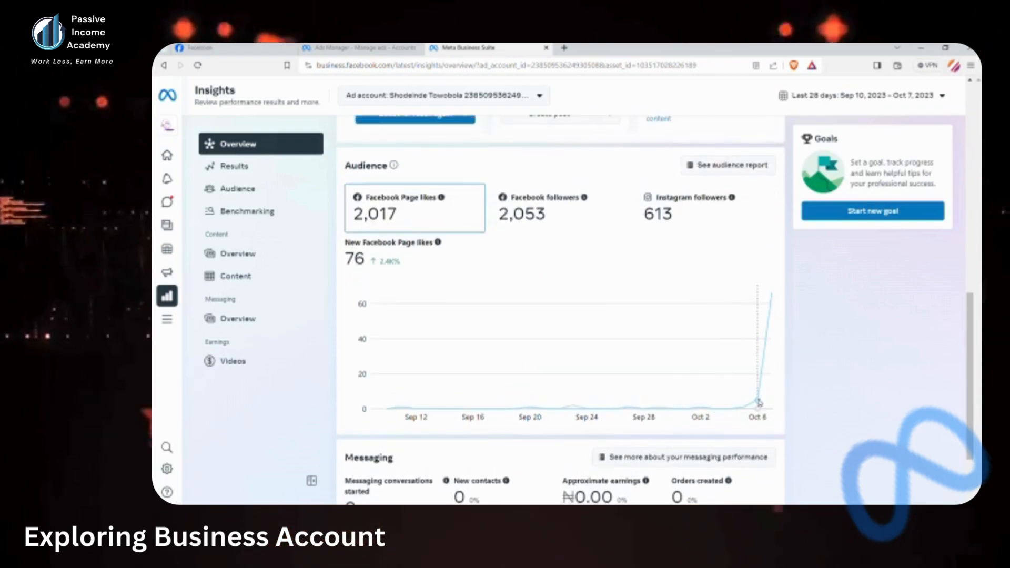
{"action": "mouse_move", "coordinate": [757, 402]}
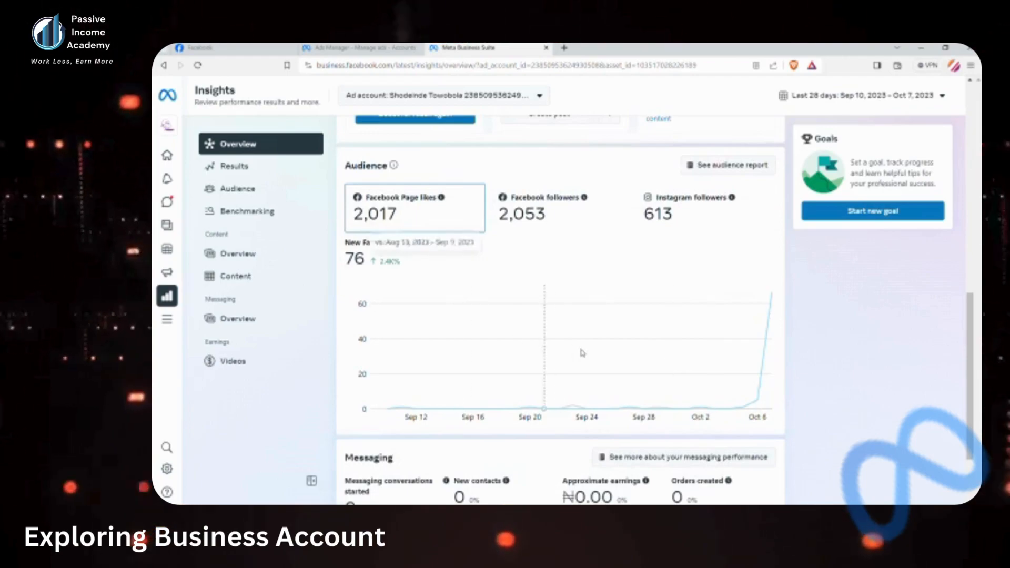
{"action": "left_click", "coordinate": [234, 166]}
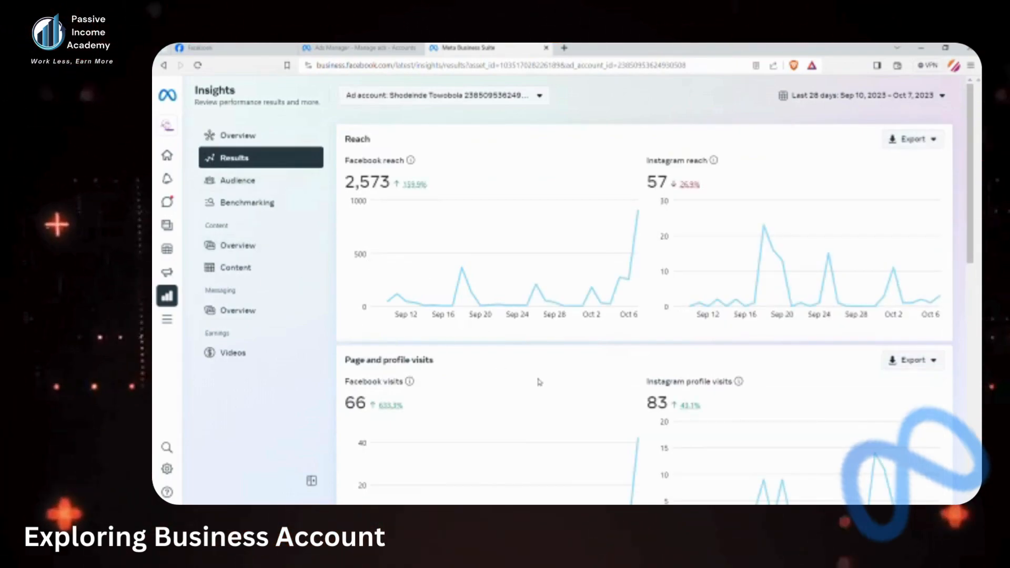
Review the Reach and Page visits charts: Facebook reach up 159.9%, Instagram down 26.9%
{"action": "scroll", "coordinate": [538, 383], "scroll_direction": "down", "scroll_amount": 1}
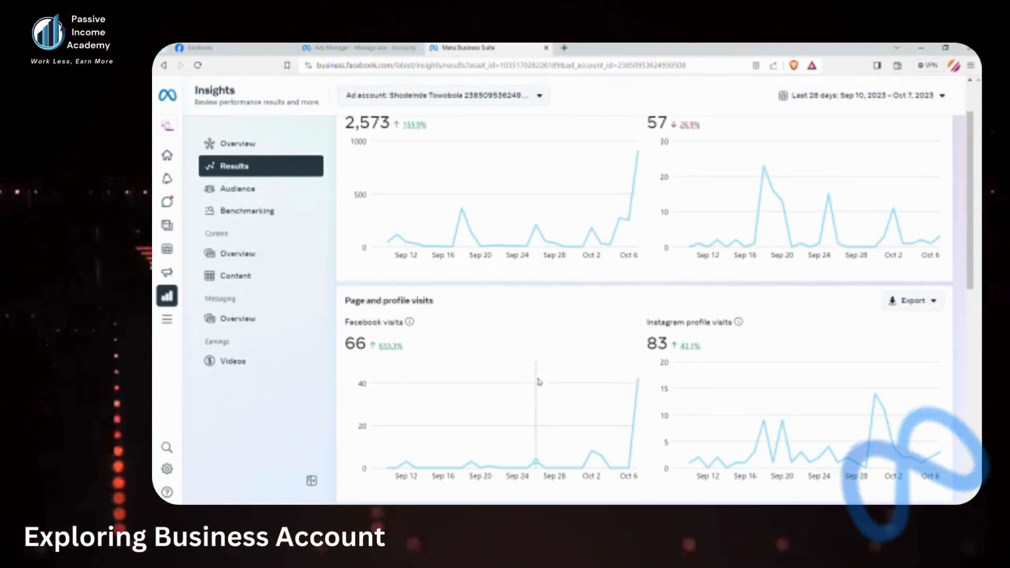
{"action": "scroll", "coordinate": [538, 383], "scroll_direction": "down", "scroll_amount": 1}
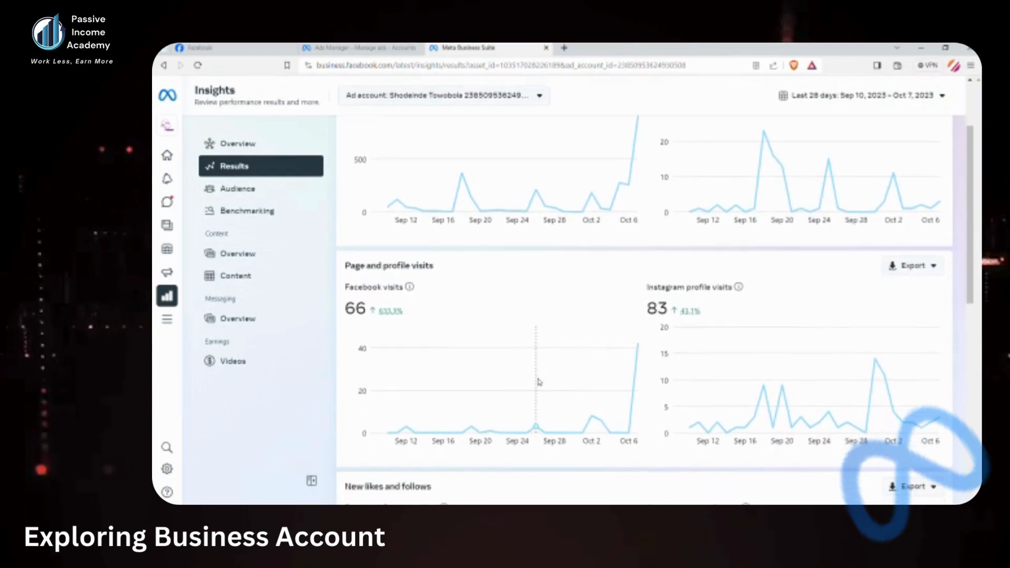
{"action": "scroll", "coordinate": [539, 382], "scroll_direction": "up", "scroll_amount": 2}
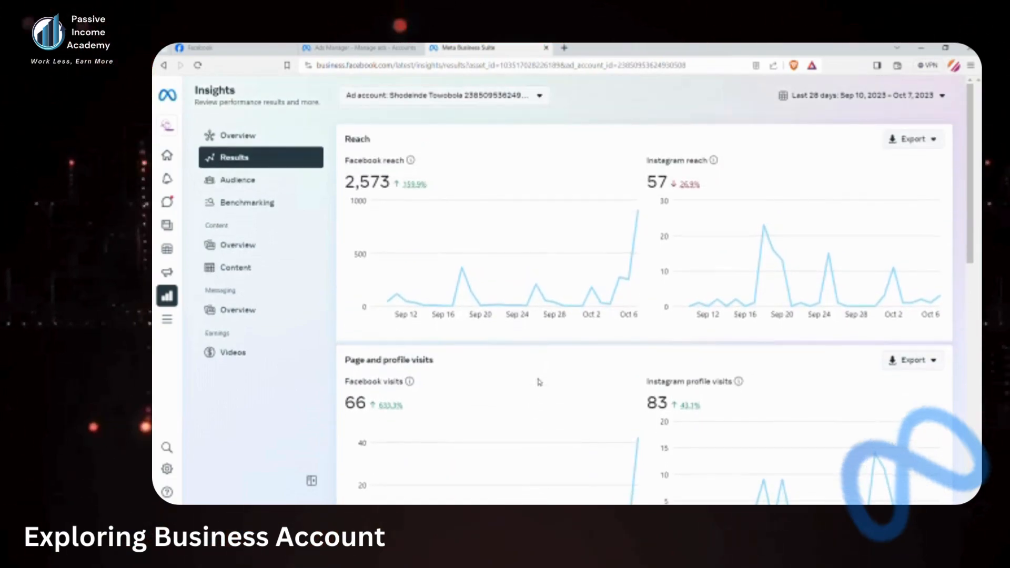
Browse the All tools menu: Create, Engage audience, Advertise, Manage, Analyze and report
{"action": "left_click", "coordinate": [176, 322]}
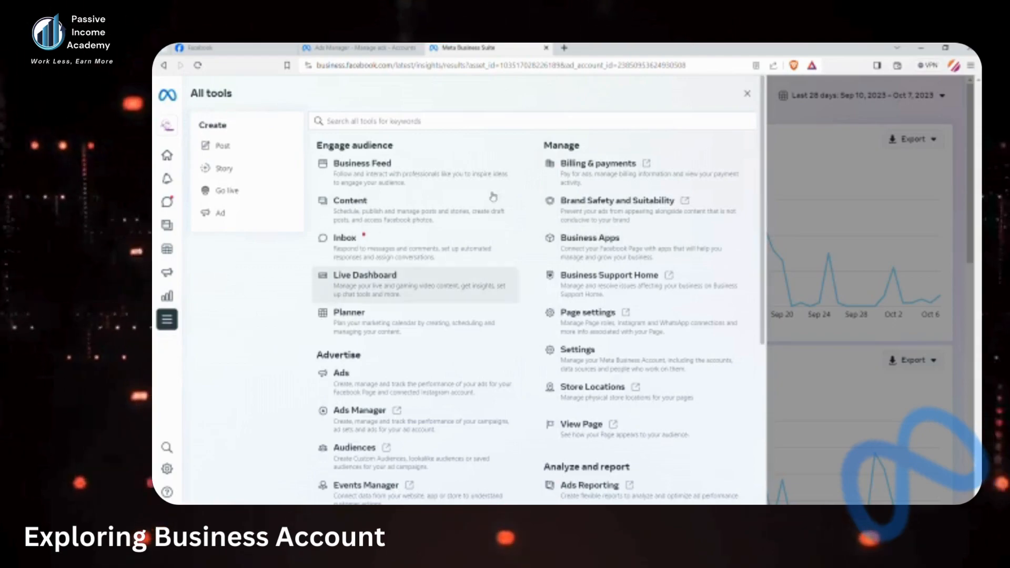
{"action": "scroll", "coordinate": [446, 318], "scroll_direction": "down", "scroll_amount": 5}
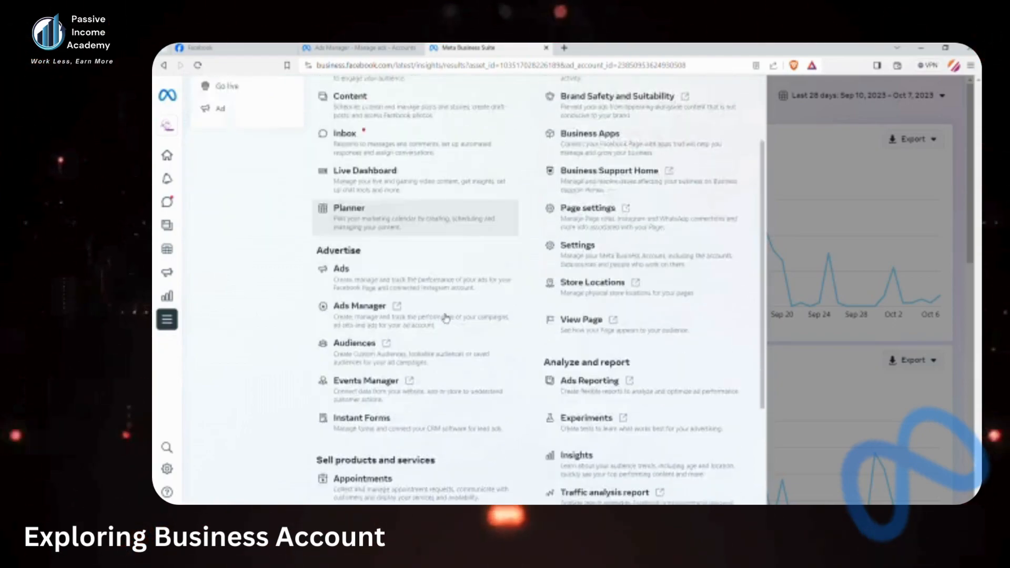
{"action": "scroll", "coordinate": [446, 318], "scroll_direction": "up", "scroll_amount": 2}
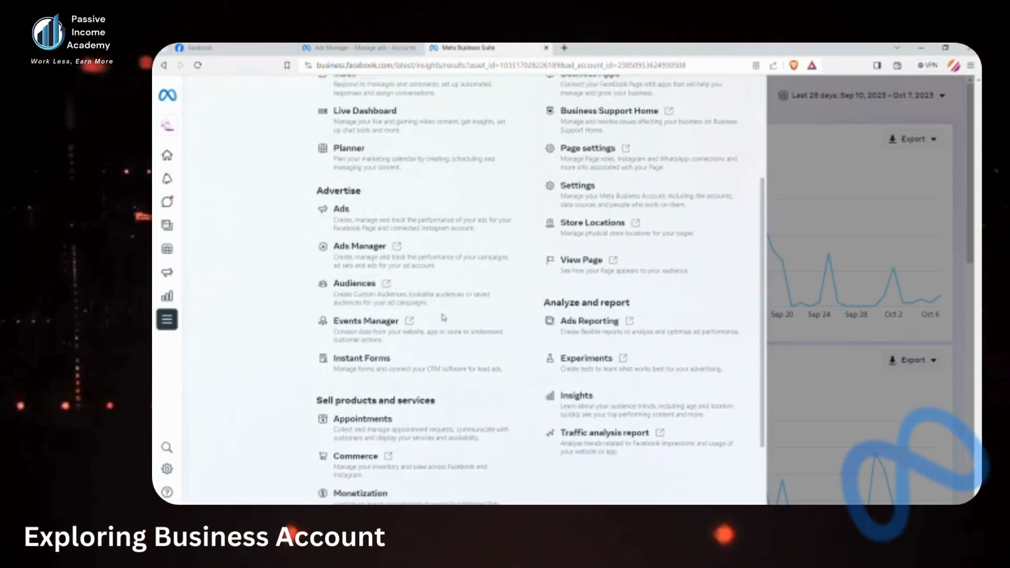
{"action": "scroll", "coordinate": [466, 232], "scroll_direction": "up", "scroll_amount": 3}
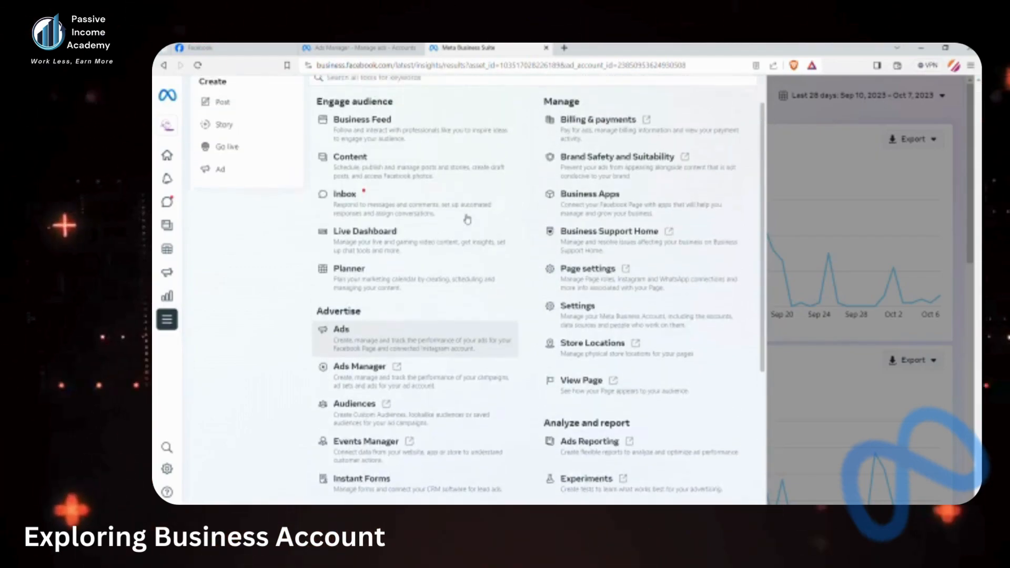